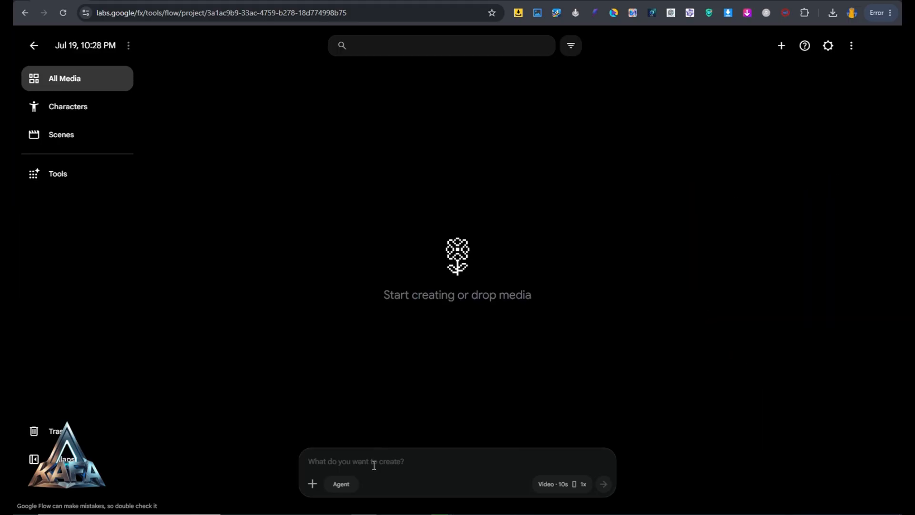
Generate two 9:16 images with Nano Banana 2 from the copied luxury fashion boutique interior prompt
right_click(317, 463)
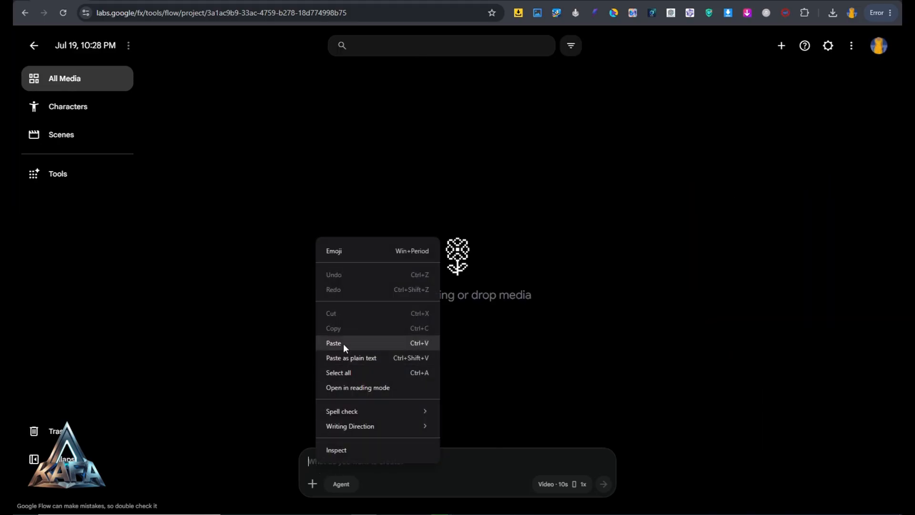
click(343, 343)
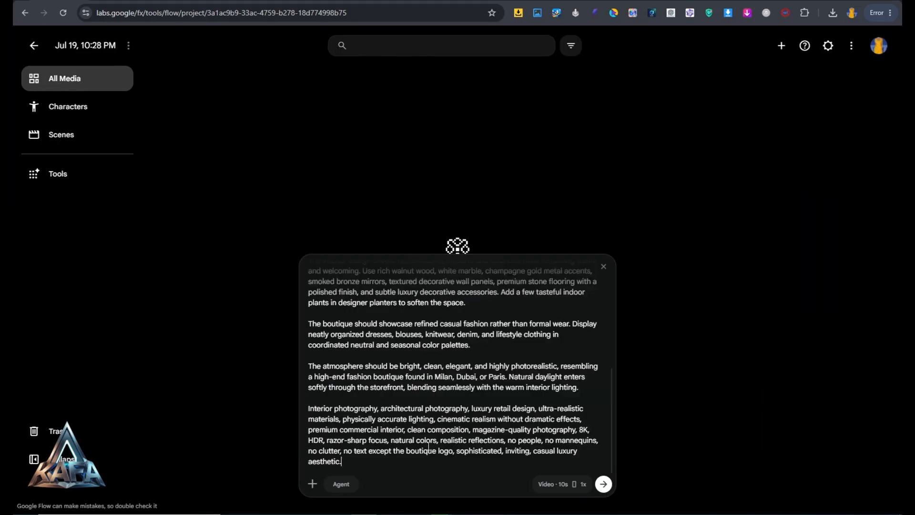
click(573, 488)
click(490, 339)
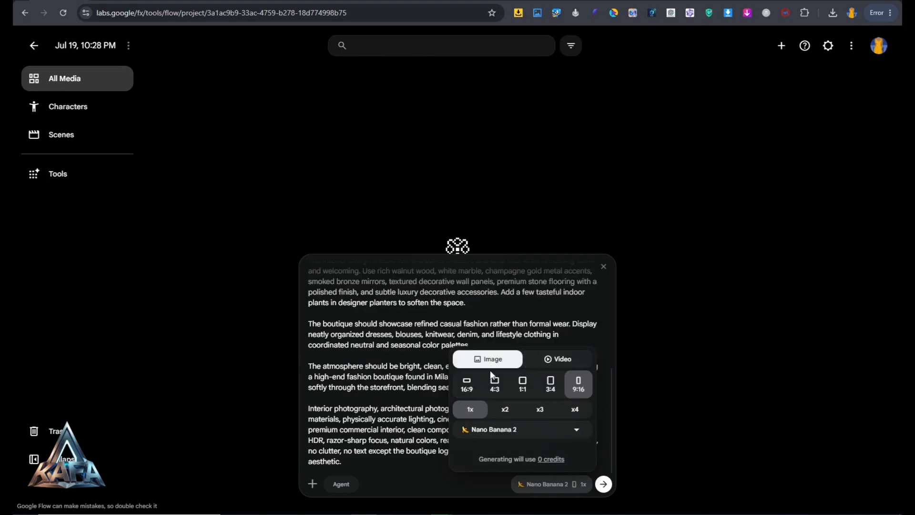
click(505, 415)
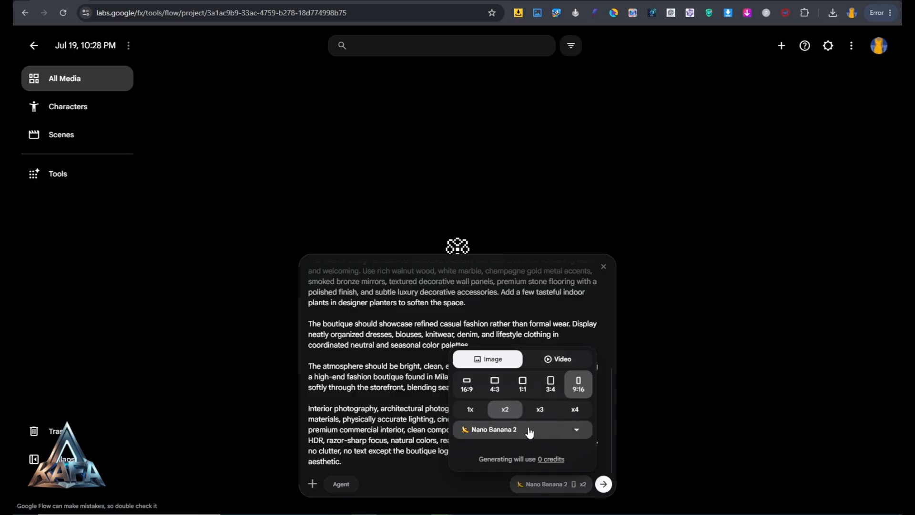
click(603, 484)
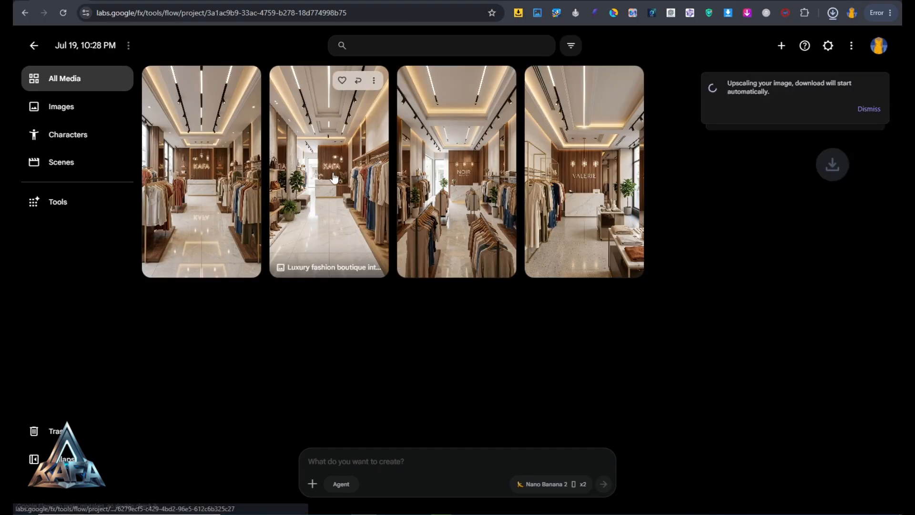
Inspect the generated KAFA boutique interior images at full size and return to the project's media
click(362, 190)
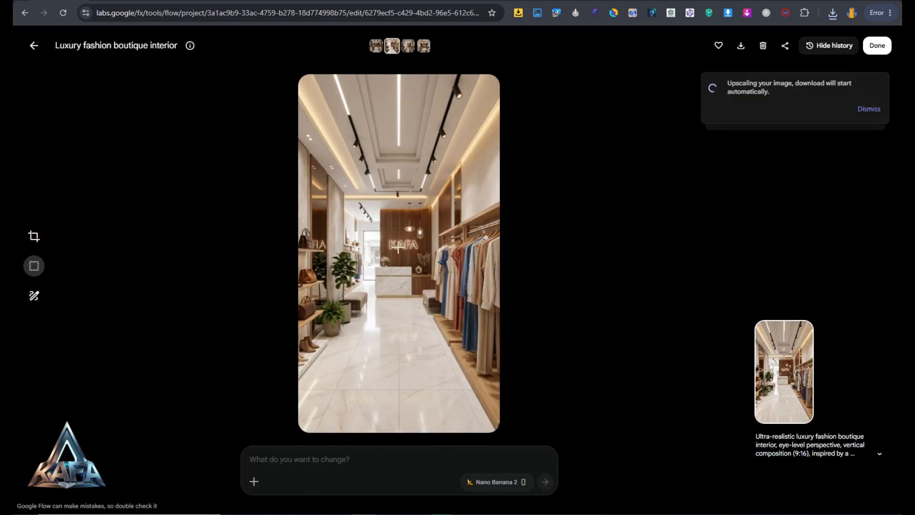
click(375, 48)
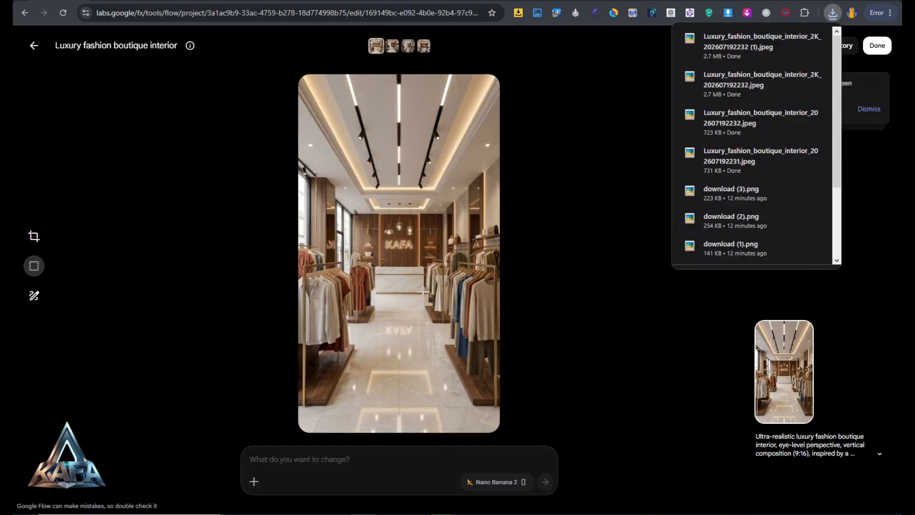
click(393, 47)
click(34, 48)
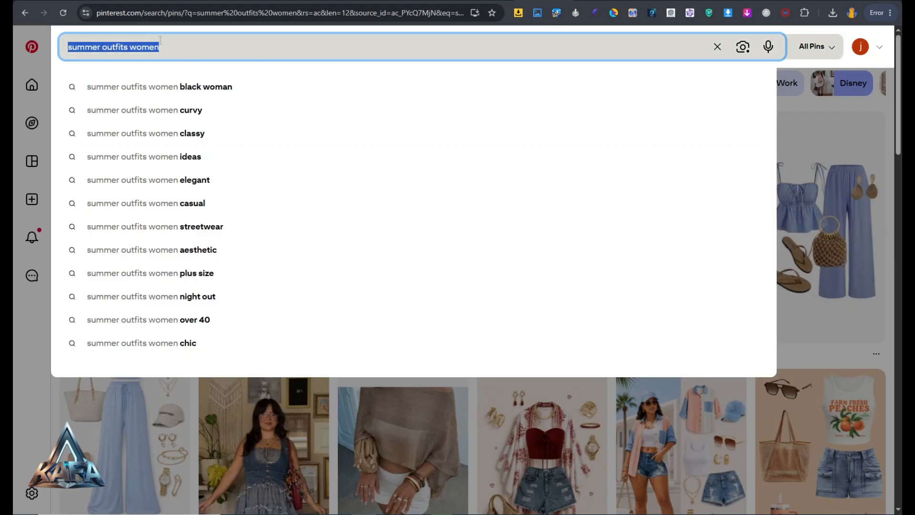
Browse the Pinterest results for "summer outfits women" for clothing ideas
click(174, 42)
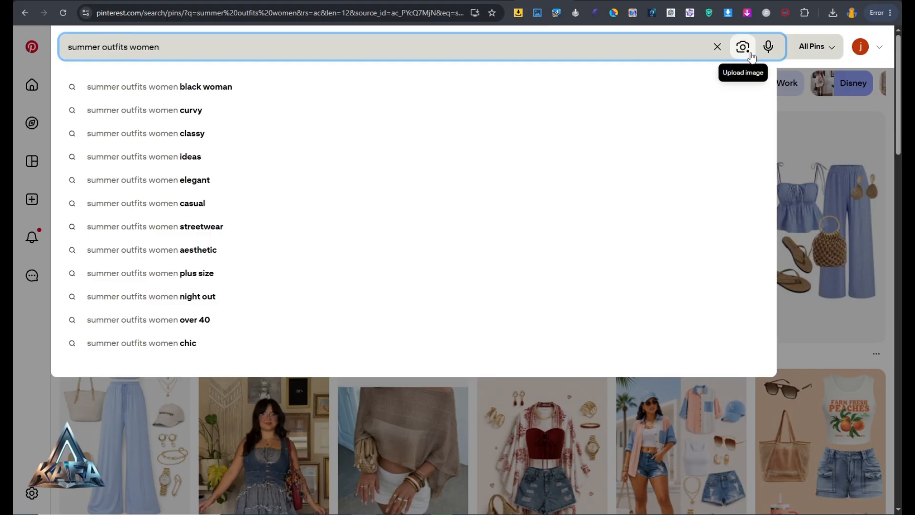
click(889, 194)
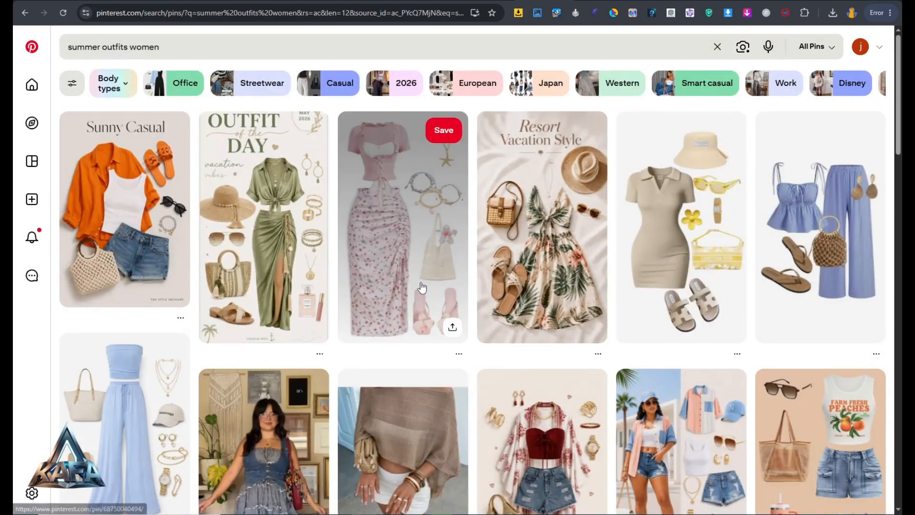
scroll(422, 287, down, 2)
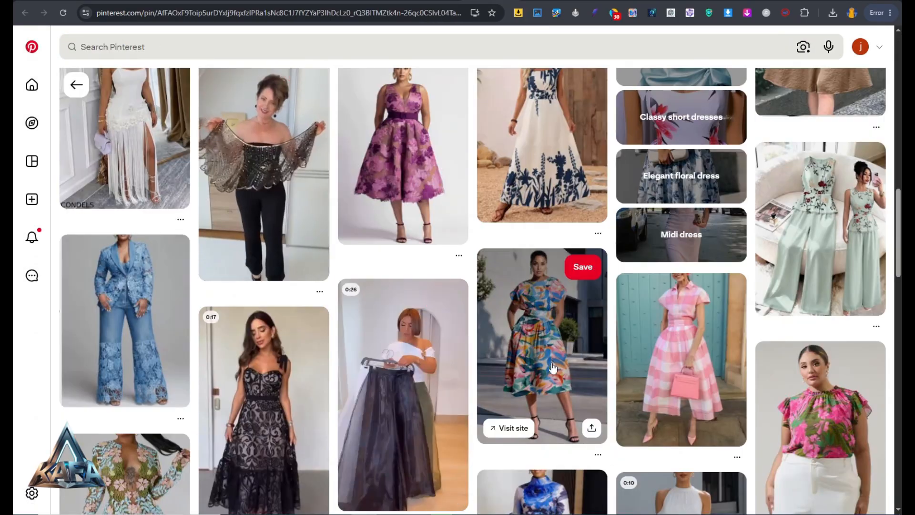
scroll(553, 367, down, 10)
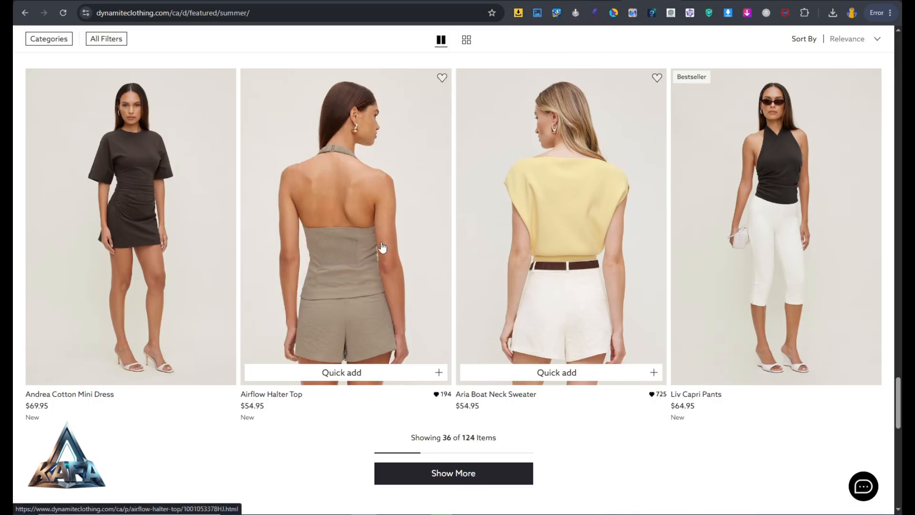
Review the Google results for "summer outfits women" and the Aria Boat Neck Sweater page on the Dynamite site
click(601, 2)
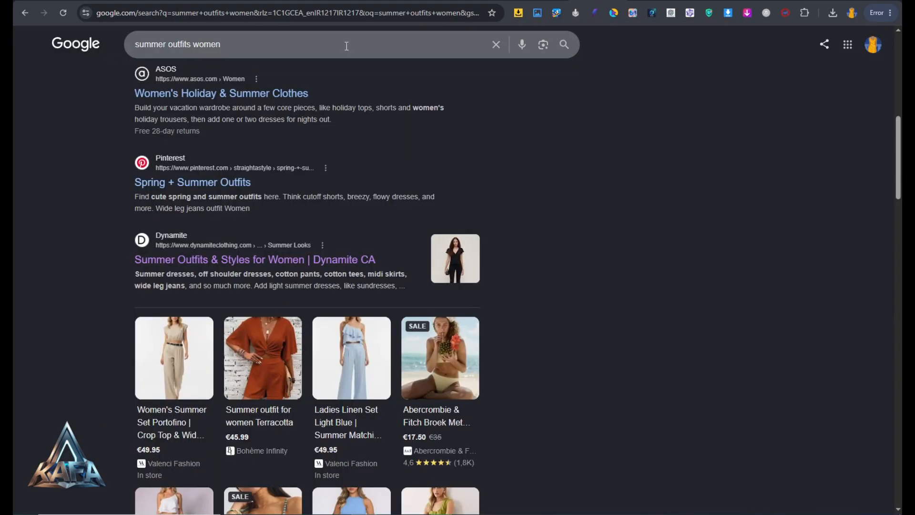
drag(249, 44, 141, 44)
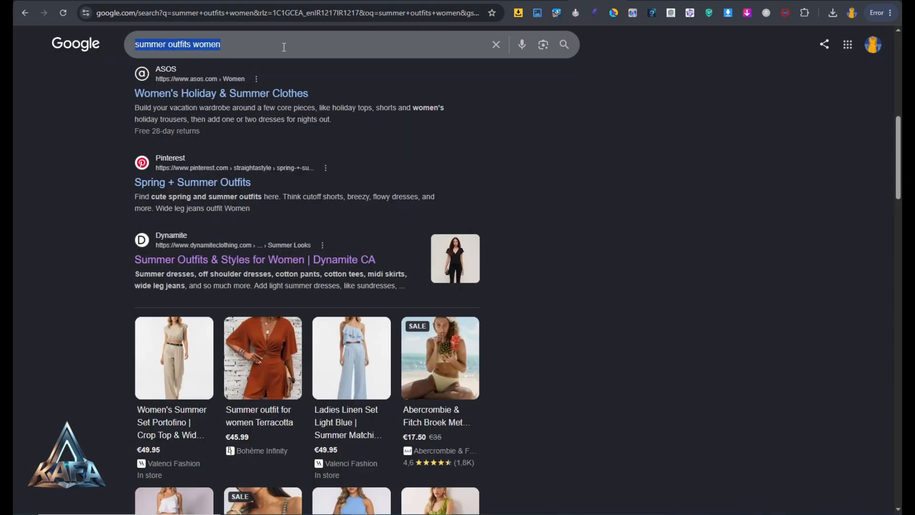
click(622, 2)
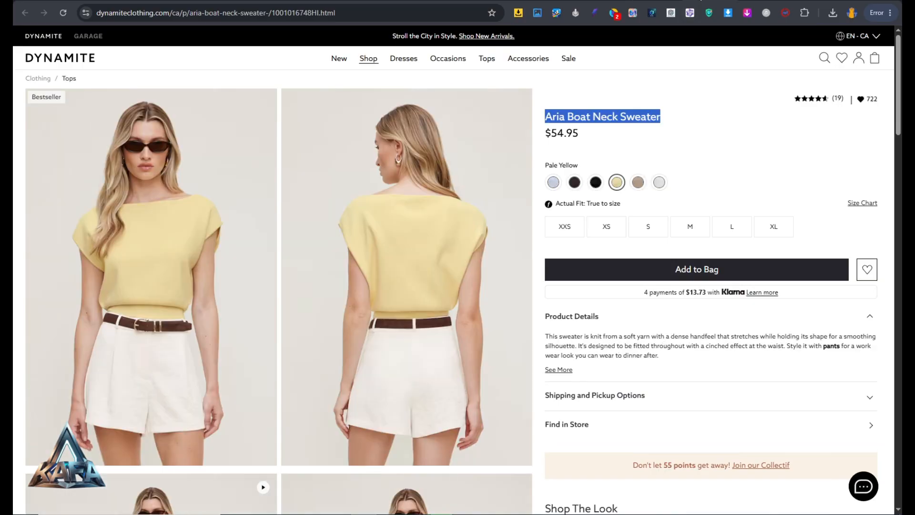
click(552, 114)
click(664, 157)
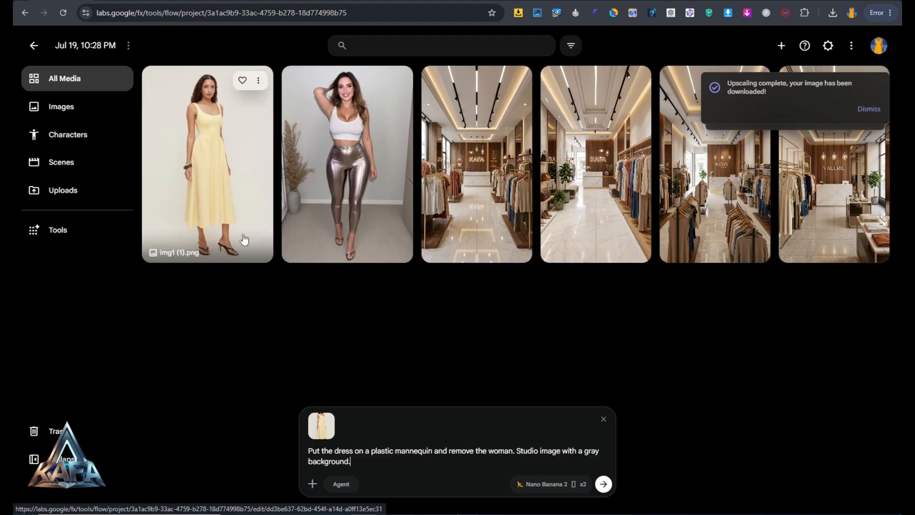
Generate two images from img1 (1).png with the prompt "Put the dress on a plastic mannequin and remove the woman. Studio image with a gray background."
mouse_move(316, 438)
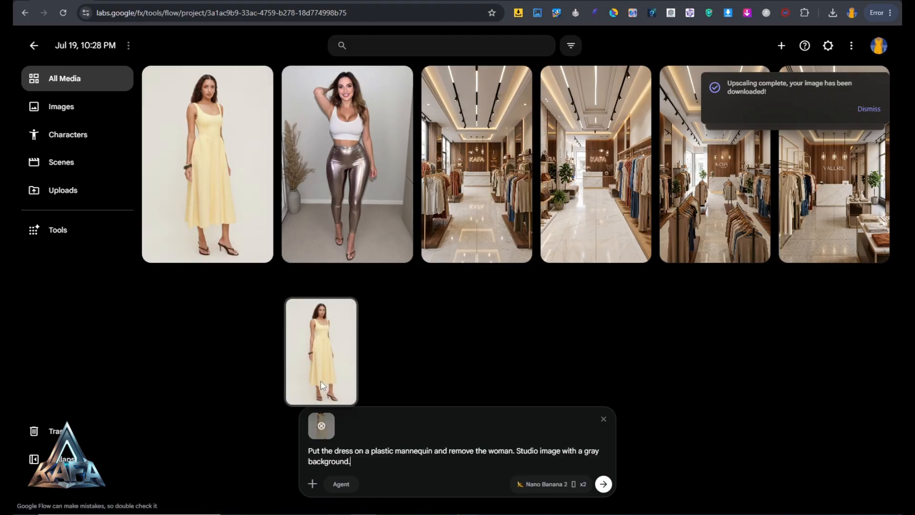
click(603, 485)
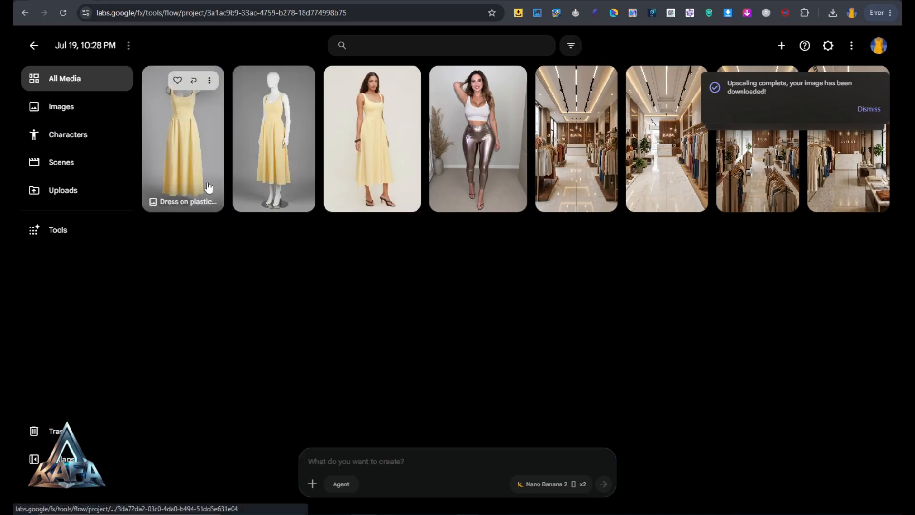
Download the headless mannequin image of the yellow dress in both 1K original size and 2K upscaled
click(208, 82)
mouse_move(213, 151)
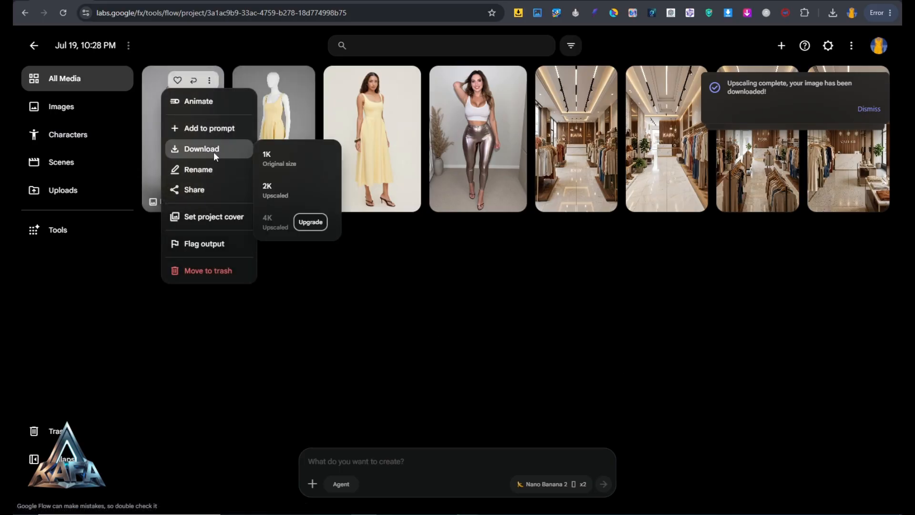
click(288, 156)
click(209, 80)
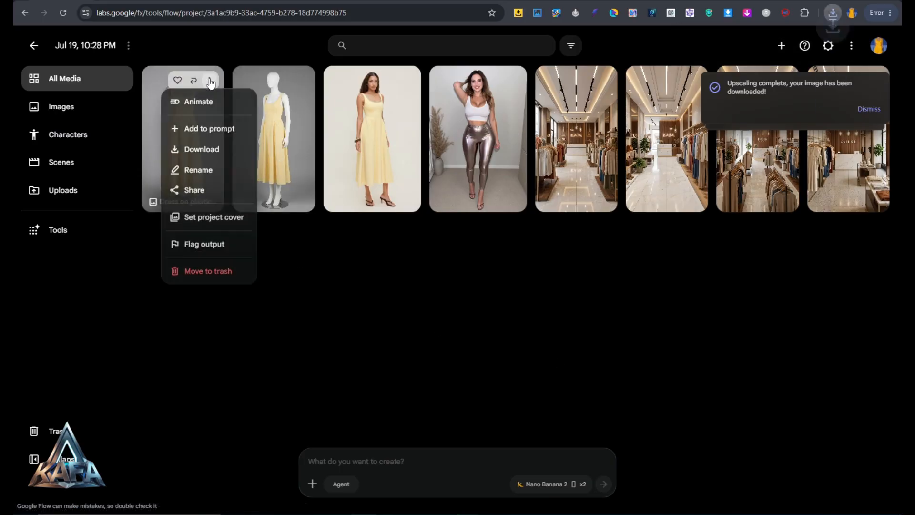
mouse_move(215, 152)
click(281, 190)
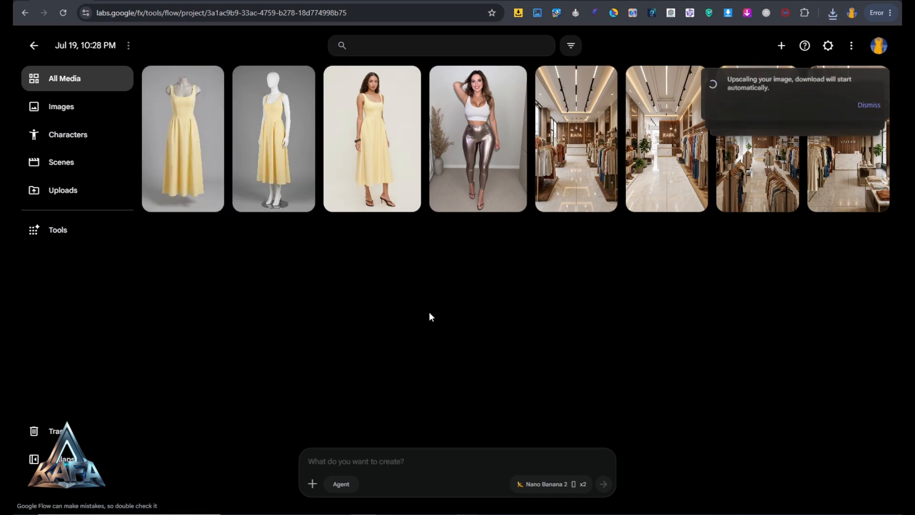
Download the full-body mannequin image of the yellow dress in both 1K original size and 2K upscaled
click(300, 80)
mouse_move(304, 150)
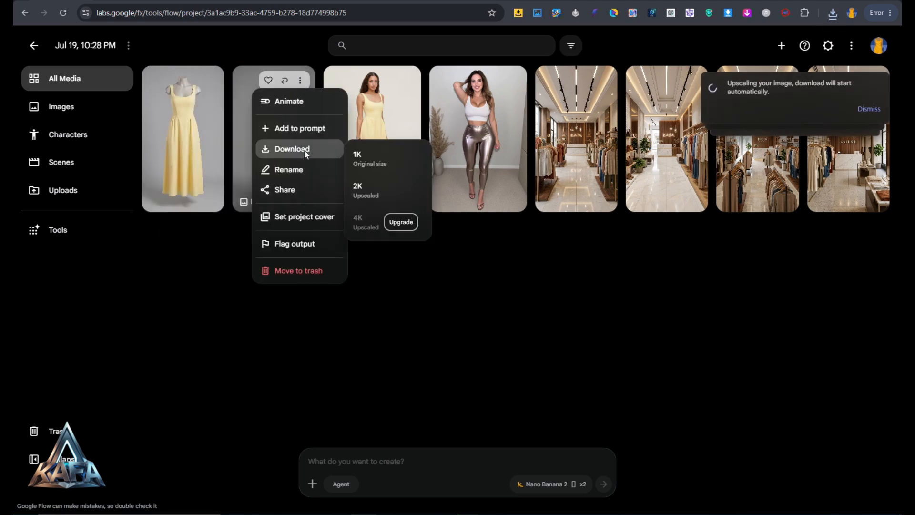
click(358, 154)
click(300, 80)
click(372, 188)
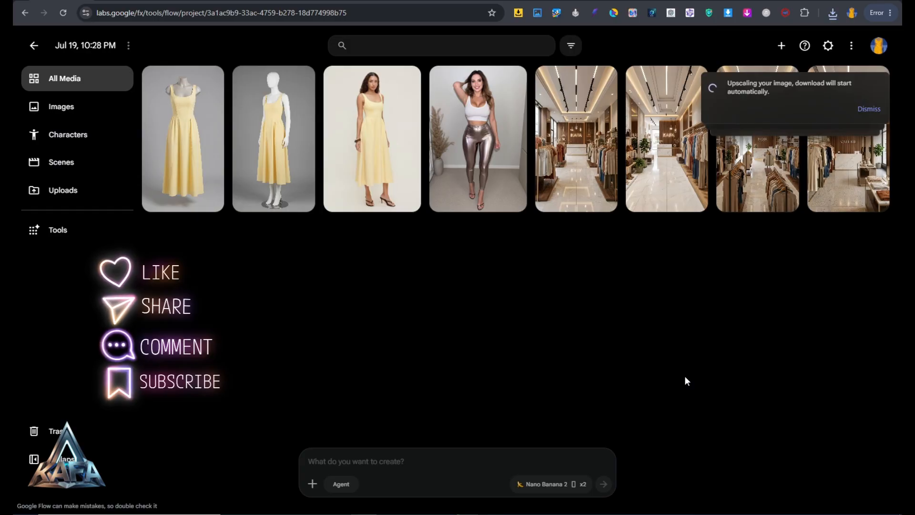
Add the photo of the woman in metallic leggings and the headless mannequin dress image to the prompt as references
mouse_move(466, 165)
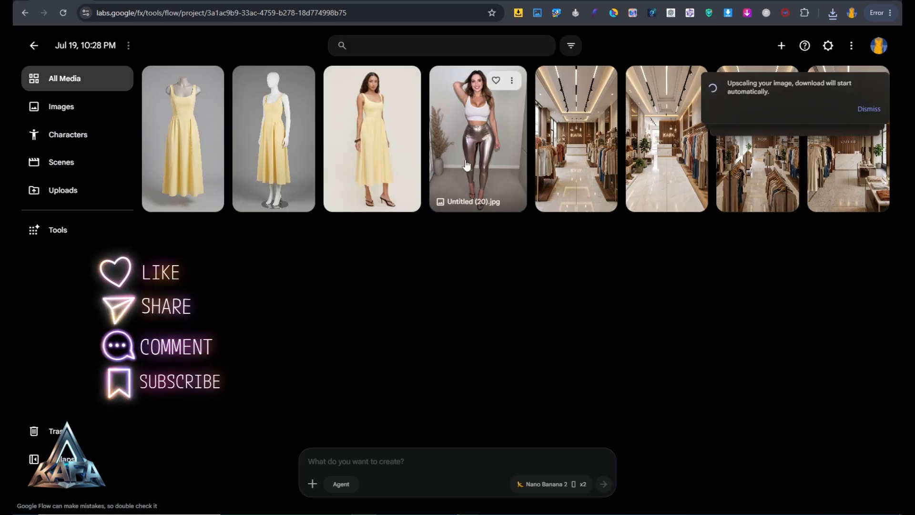
drag(465, 148, 448, 457)
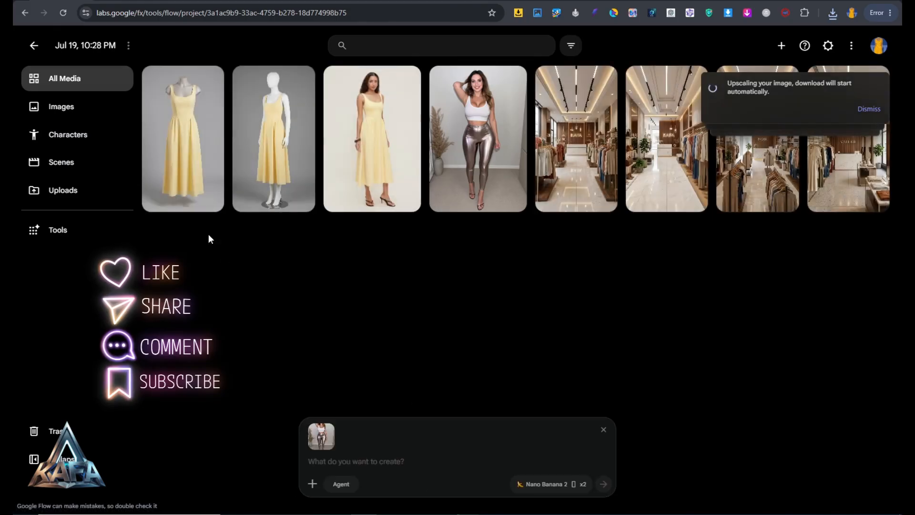
mouse_move(189, 160)
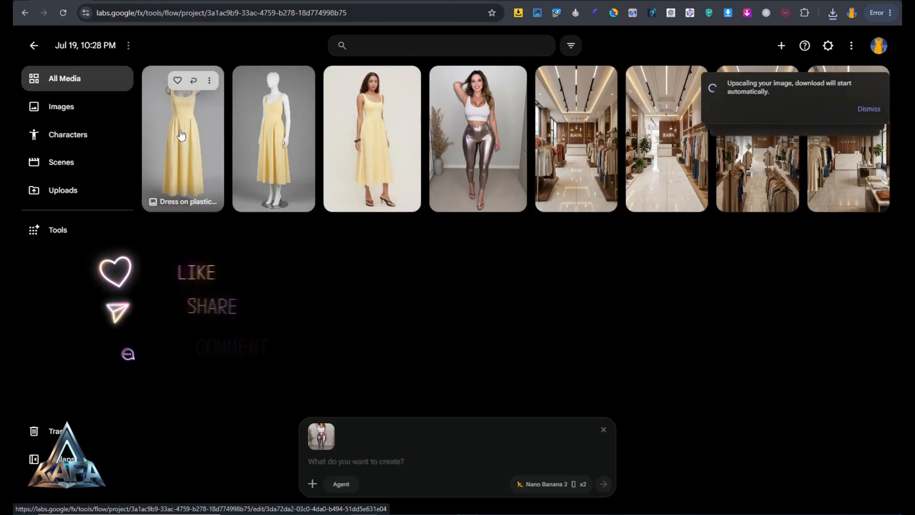
drag(181, 136, 362, 467)
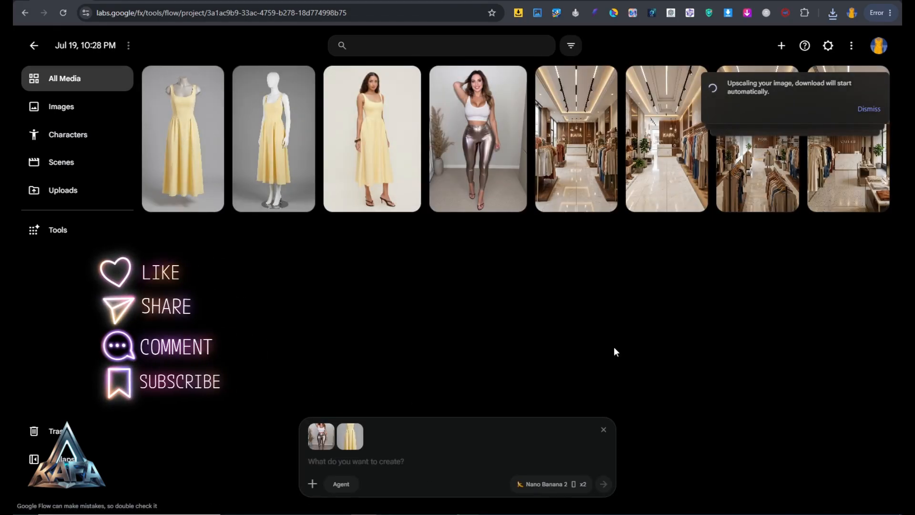
Copy the prompt about the woman wearing the mannequin's dress with luxurious high heels from the Word document and generate two images with it
click(396, 463)
key(alt+Tab)
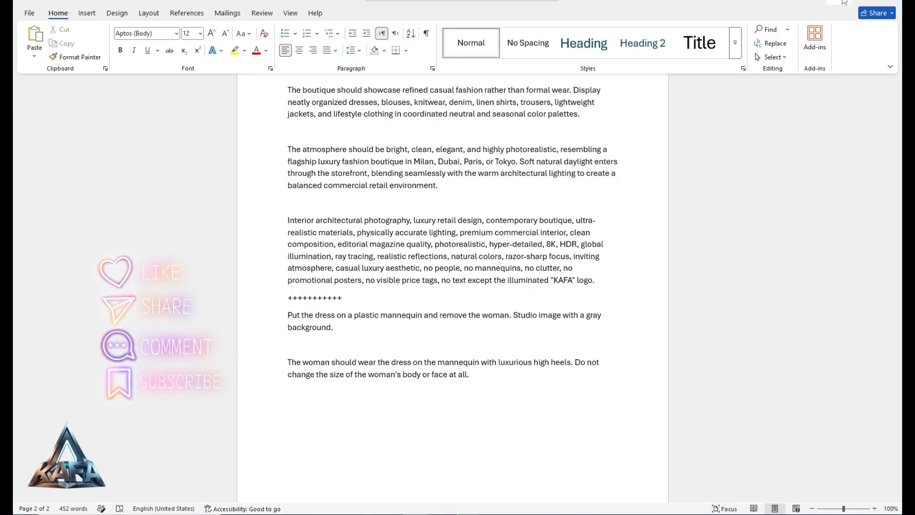
key(alt+Tab)
right_click(328, 417)
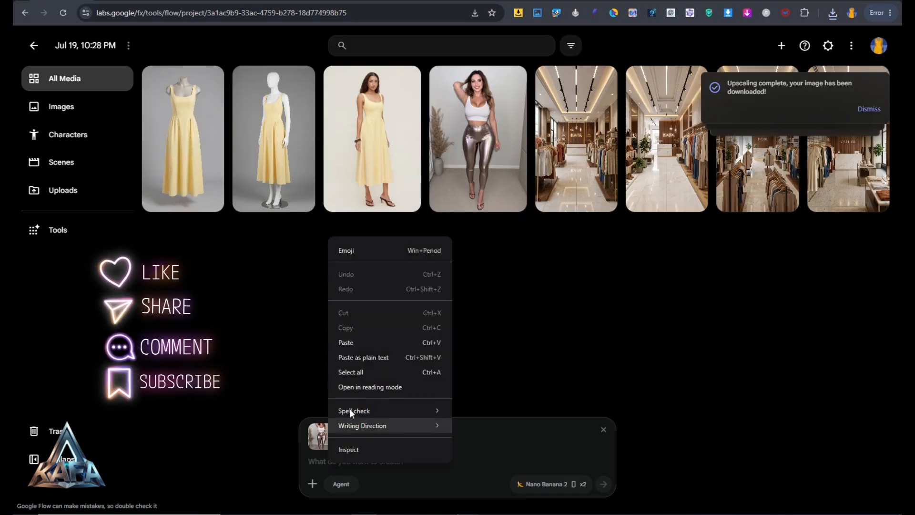
click(362, 342)
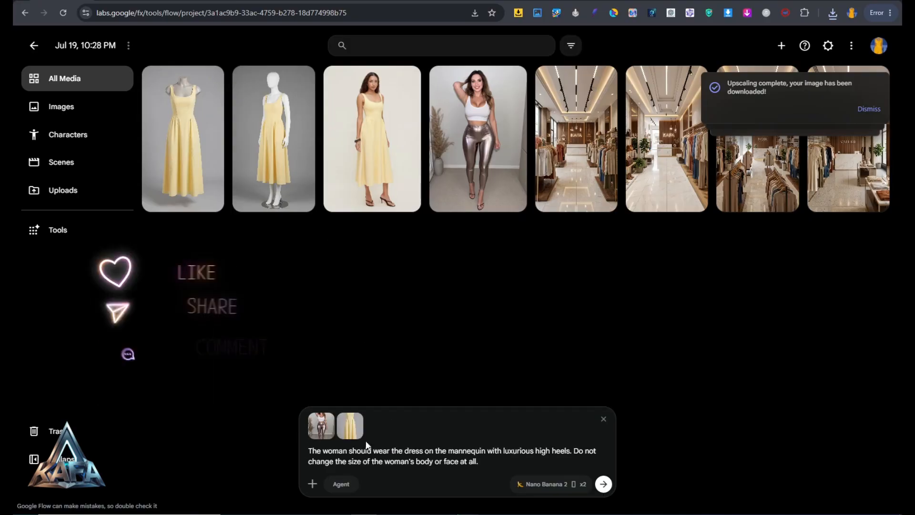
click(603, 485)
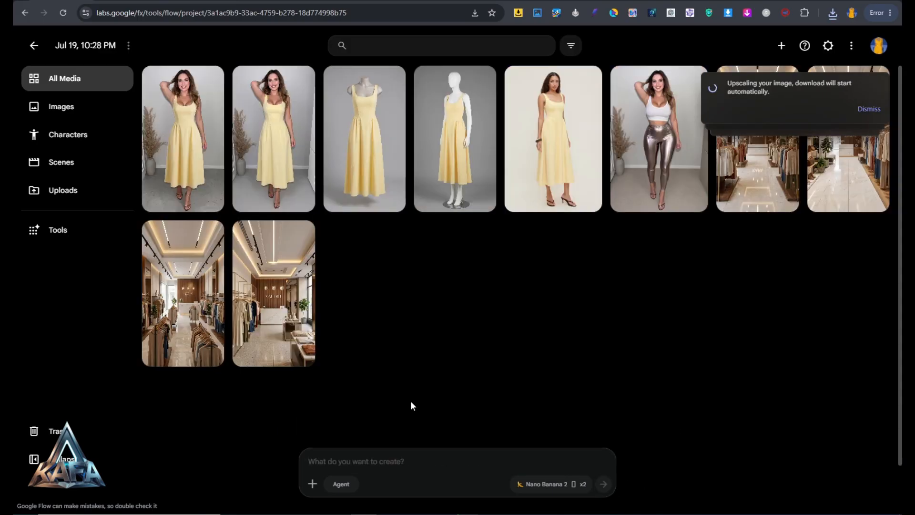
Compare the two generated images of the woman in the yellow dress at full size and return to the project
click(280, 157)
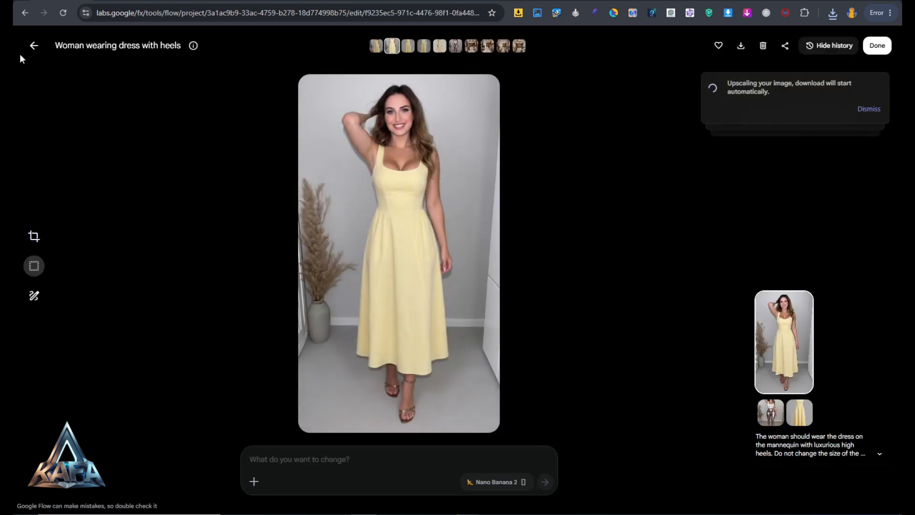
click(376, 46)
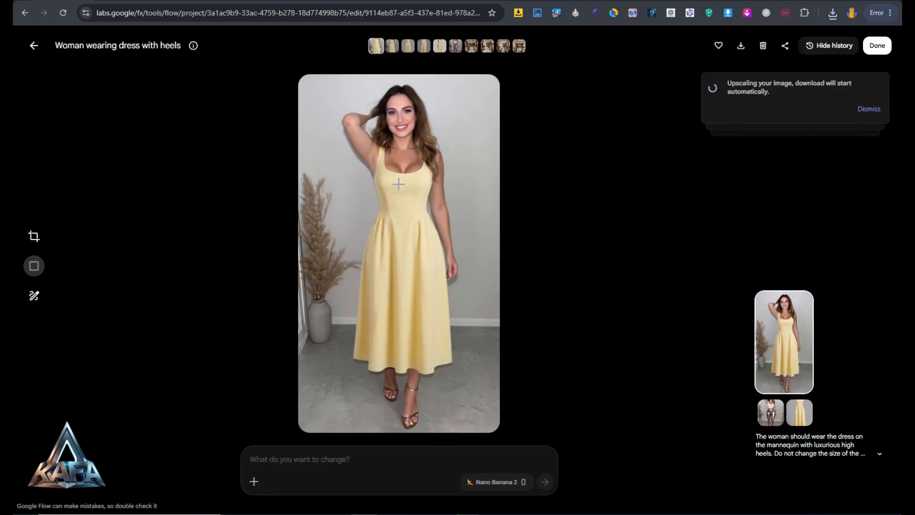
click(38, 53)
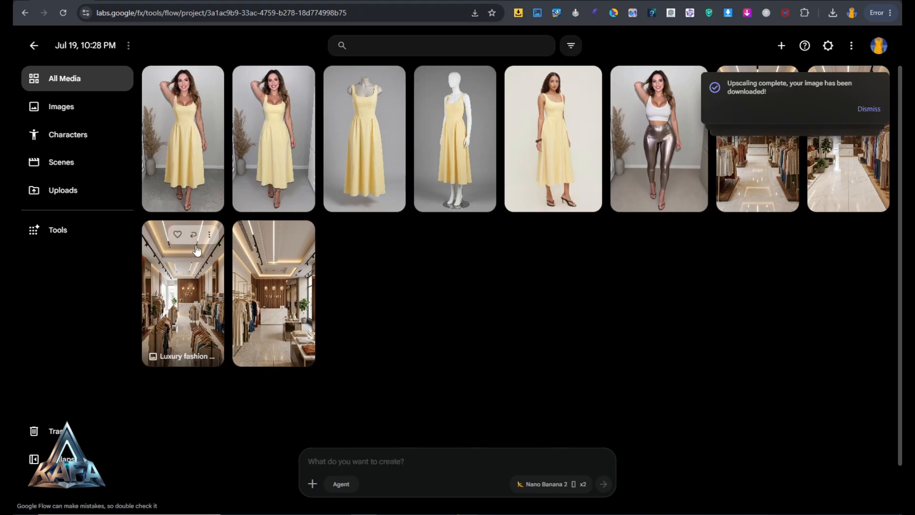
Add the second image of the woman in the yellow dress and the marble-floored KAFA boutique interior to the prompt as references
drag(263, 118, 429, 472)
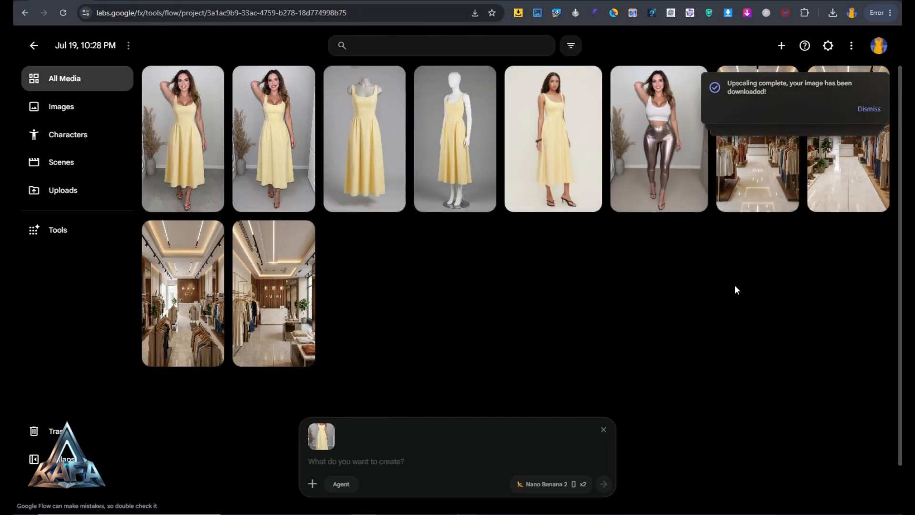
click(842, 172)
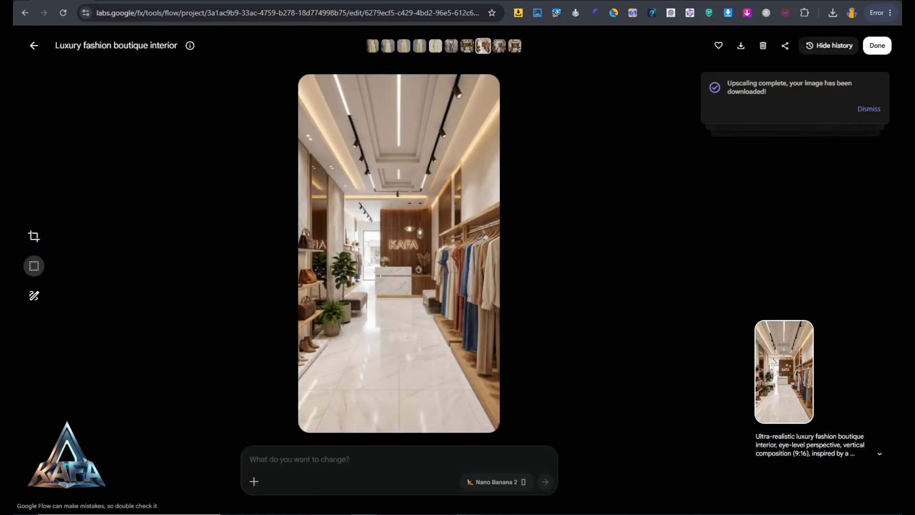
click(33, 46)
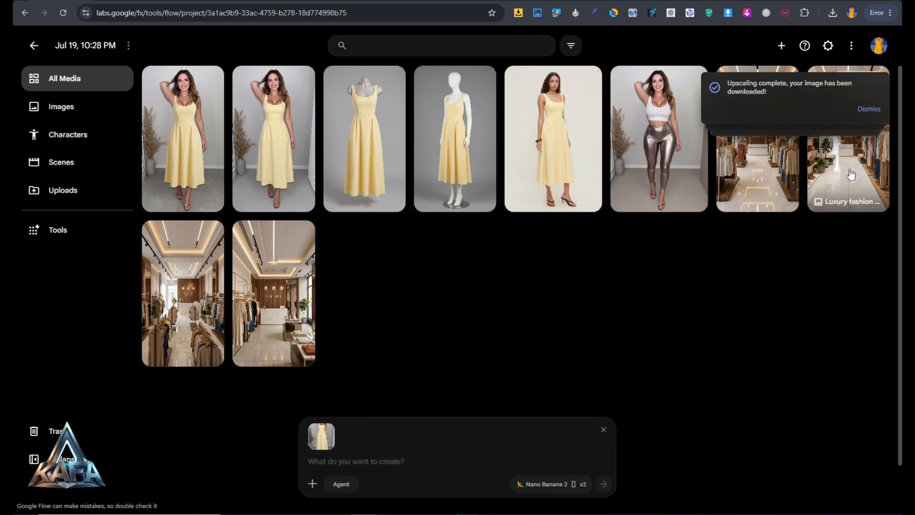
drag(851, 174, 436, 457)
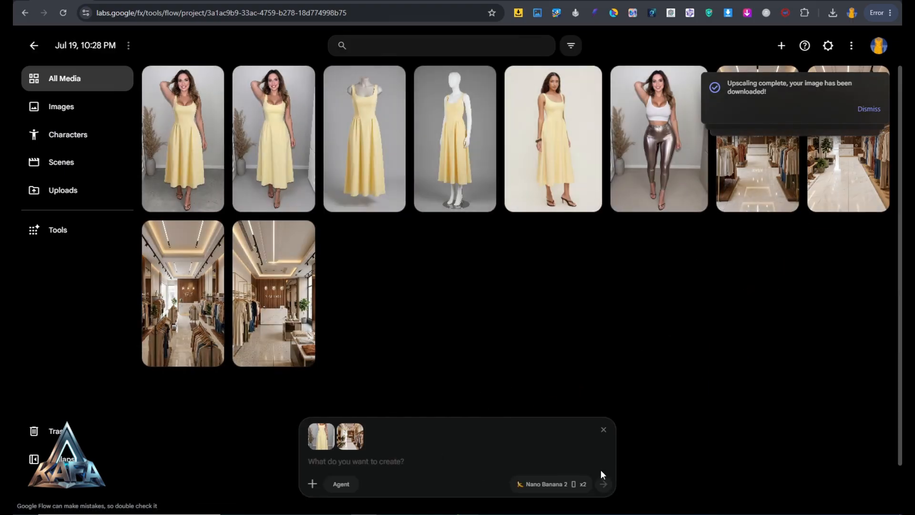
Generate two images with the copied prompt placing the lady in this store, standing, smiling at the camera, full-length, with both hands down
right_click(329, 462)
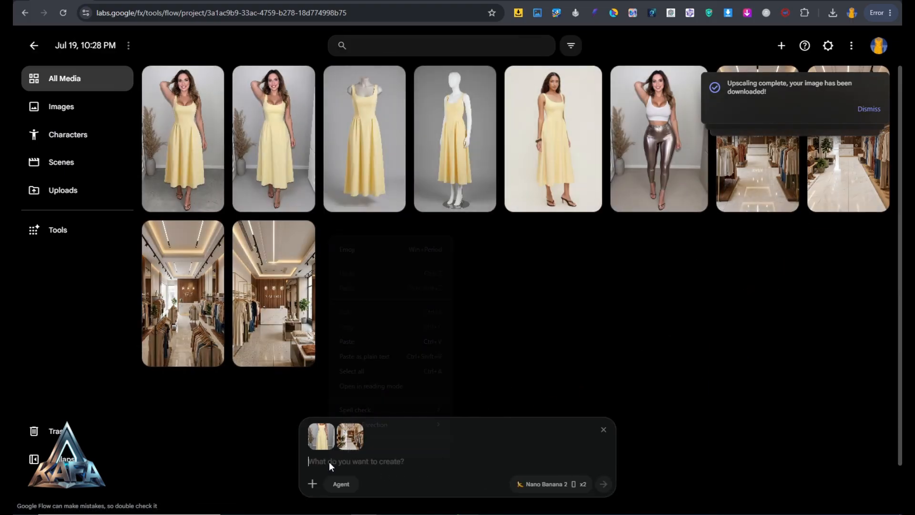
click(352, 341)
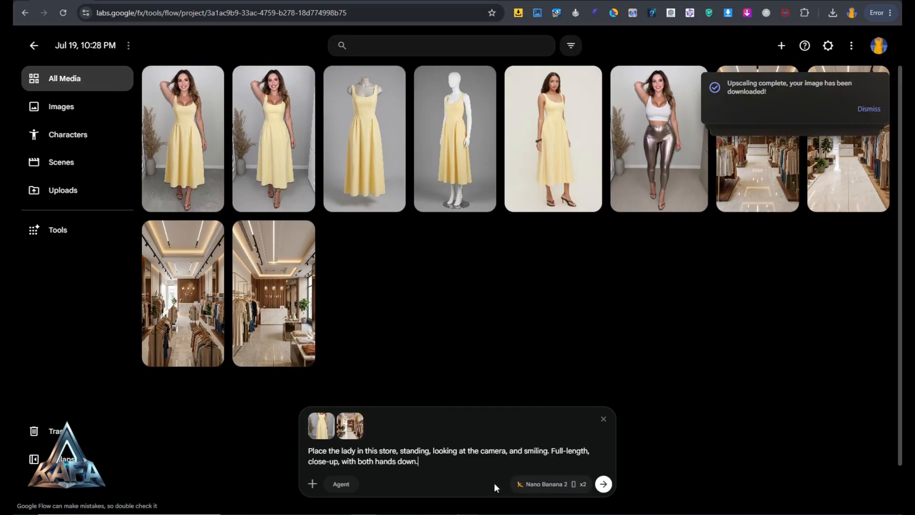
click(601, 486)
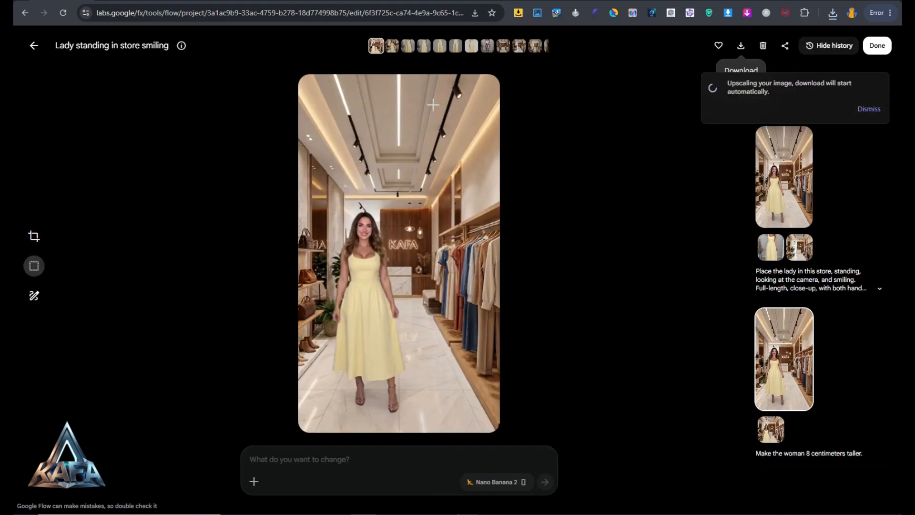
Review the generated images of the woman in the boutique and download the newest one in 2K upscaled
click(392, 51)
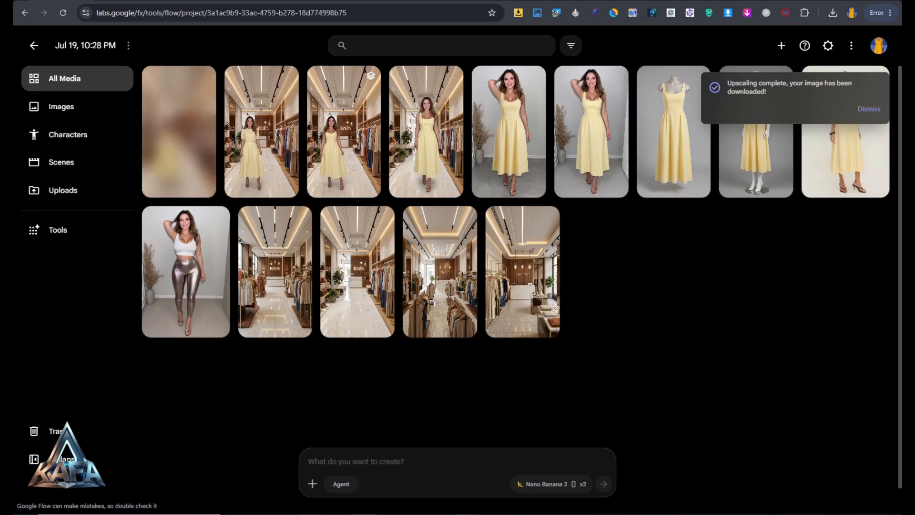
click(201, 80)
mouse_move(244, 149)
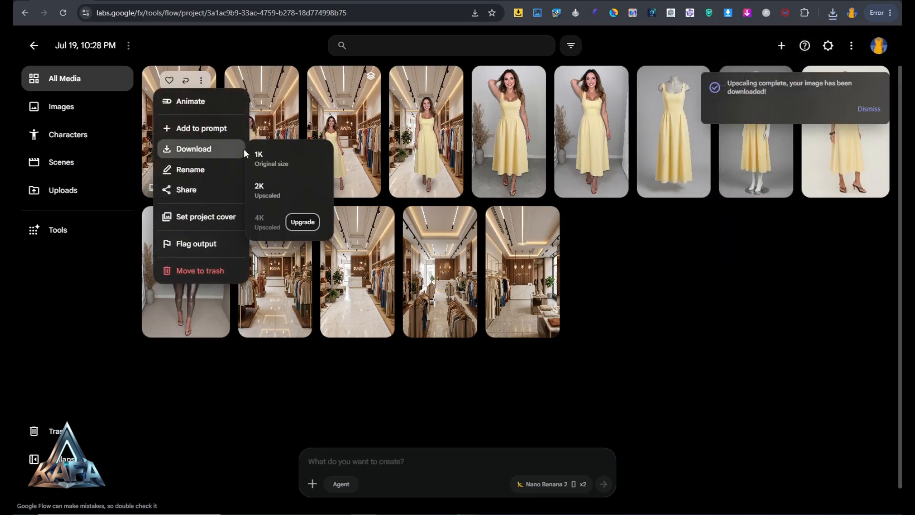
click(271, 192)
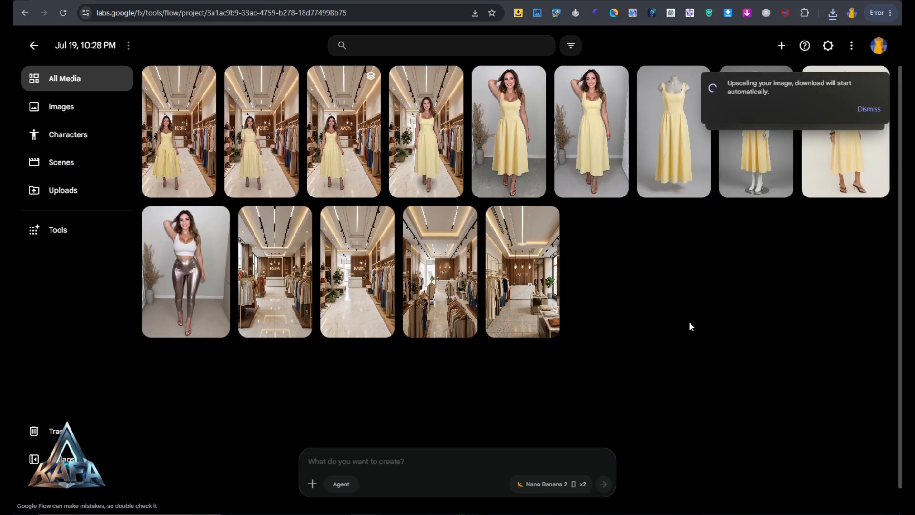
click(179, 143)
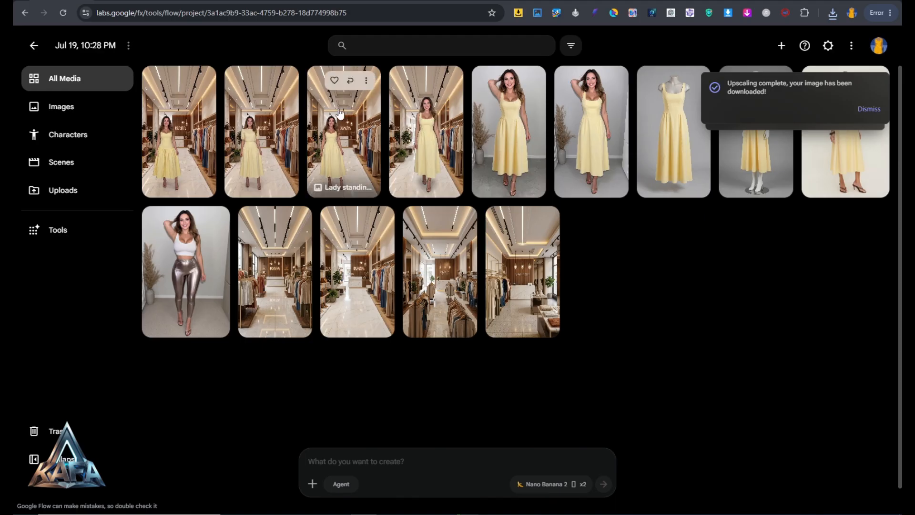
Add the image of the lady standing in the store as a reference and find the dress-name prompts in section 6 of the Word document
drag(343, 133, 435, 471)
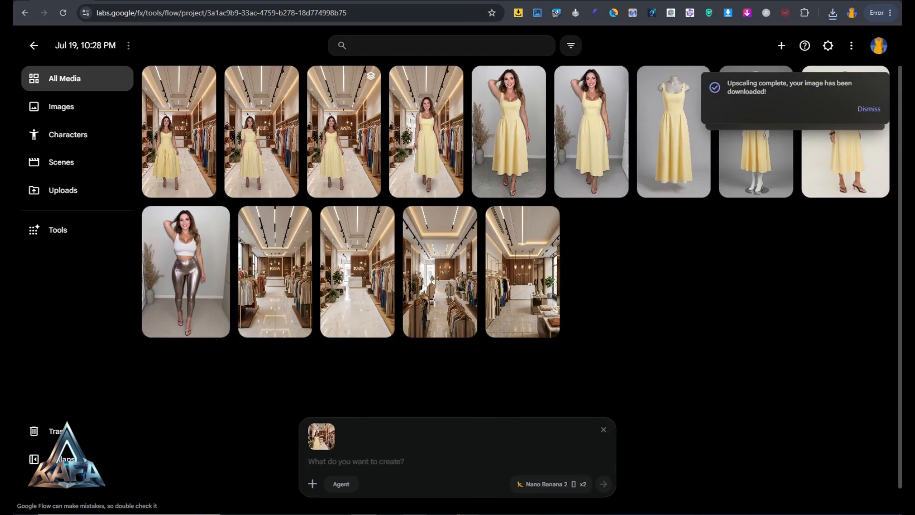
mouse_move(417, 513)
click(481, 469)
scroll(536, 341, down, 3)
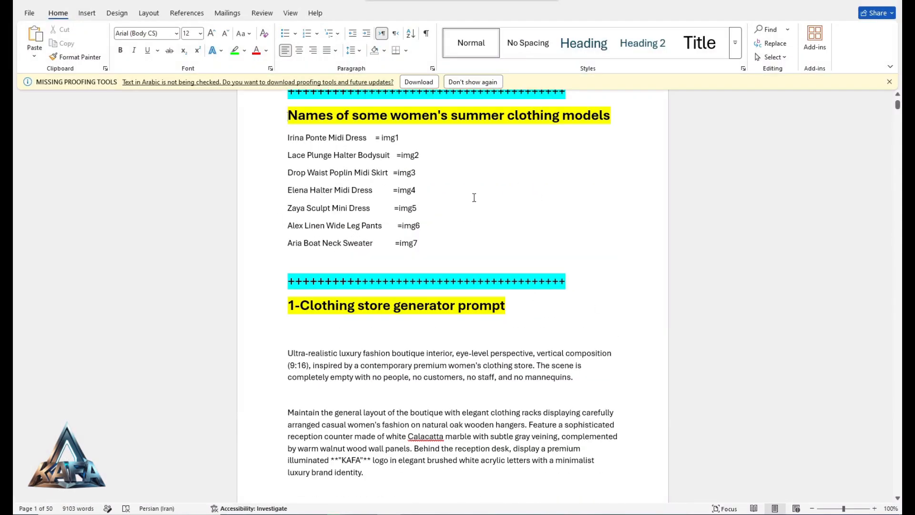
scroll(320, 227, up, 1)
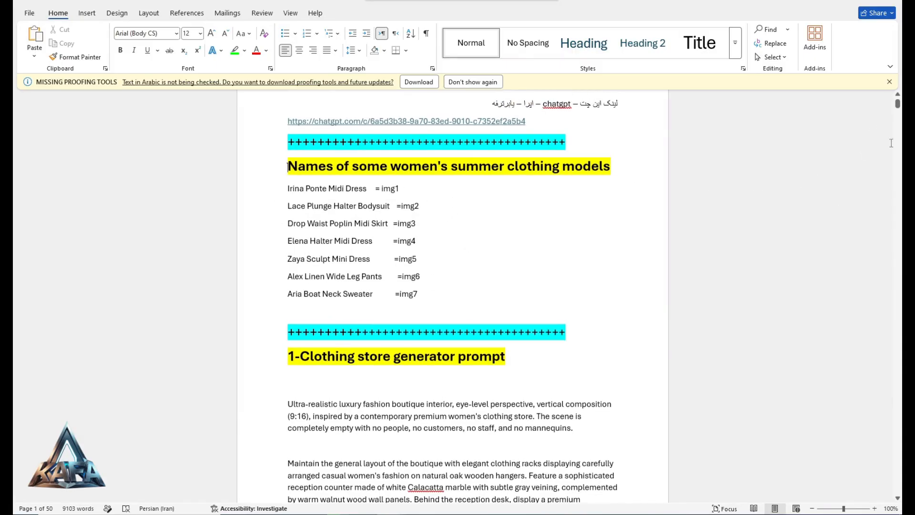
drag(898, 109, 897, 201)
drag(286, 222, 437, 222)
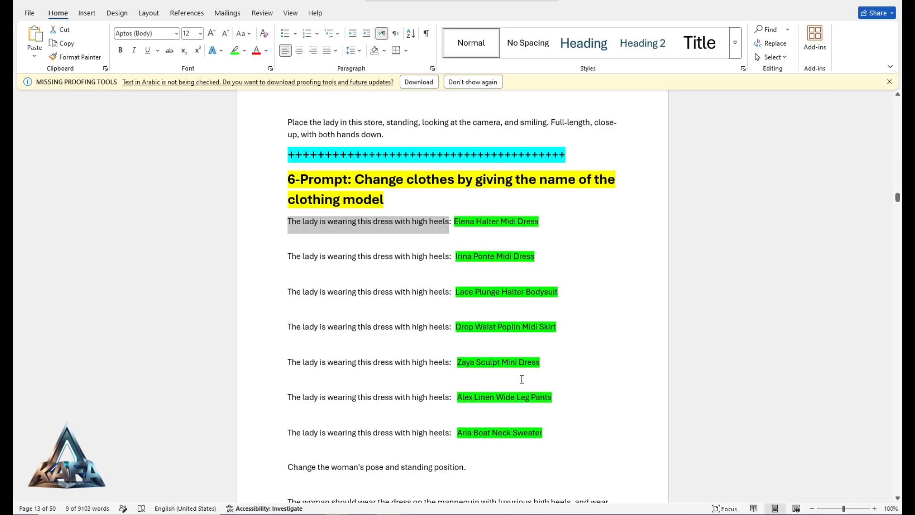
scroll(486, 362, down, 1)
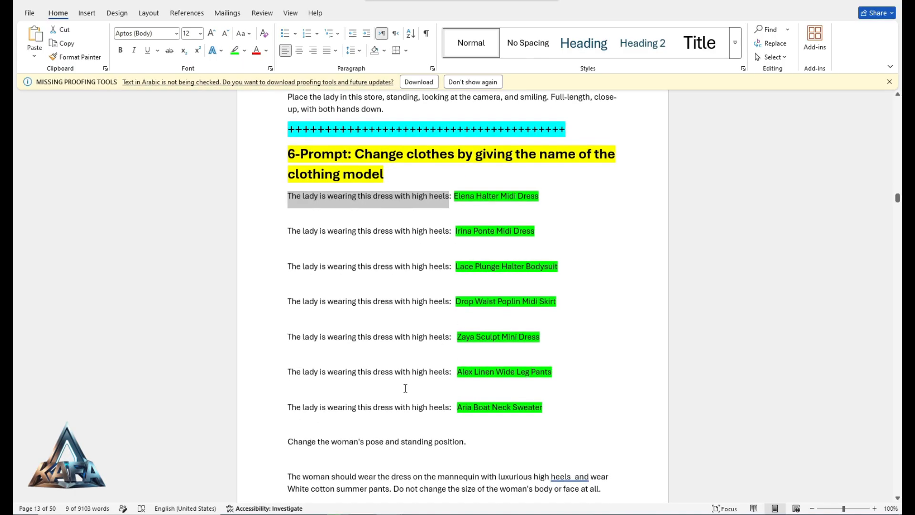
scroll(362, 422, down, 2)
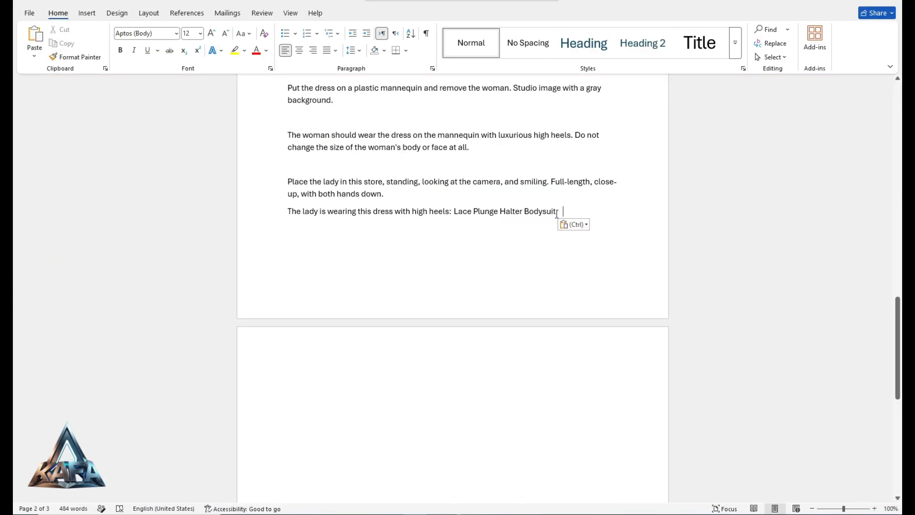
Copy the prompt "The lady is wearing this dress with high heels: Lace Plunge Halter Bodysuit" from Word and generate two images with it in Flow
drag(557, 214, 279, 213)
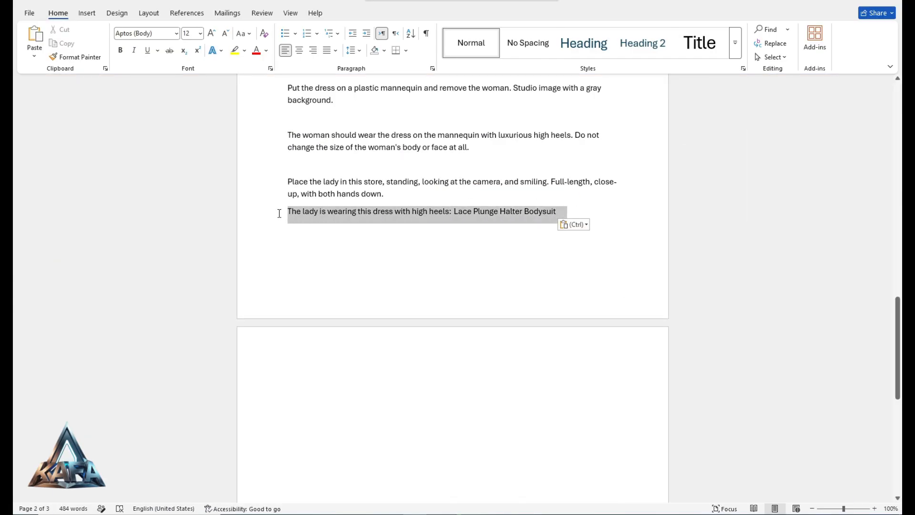
right_click(303, 219)
click(334, 256)
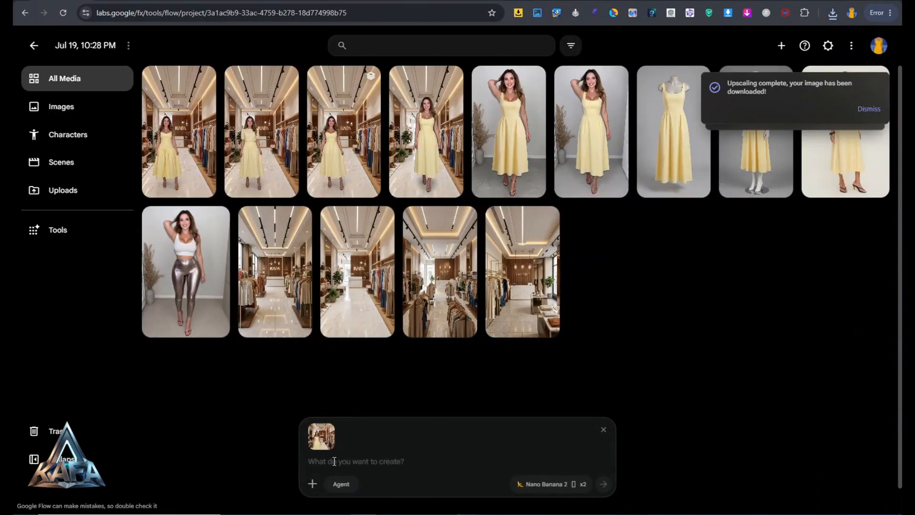
right_click(326, 462)
click(364, 343)
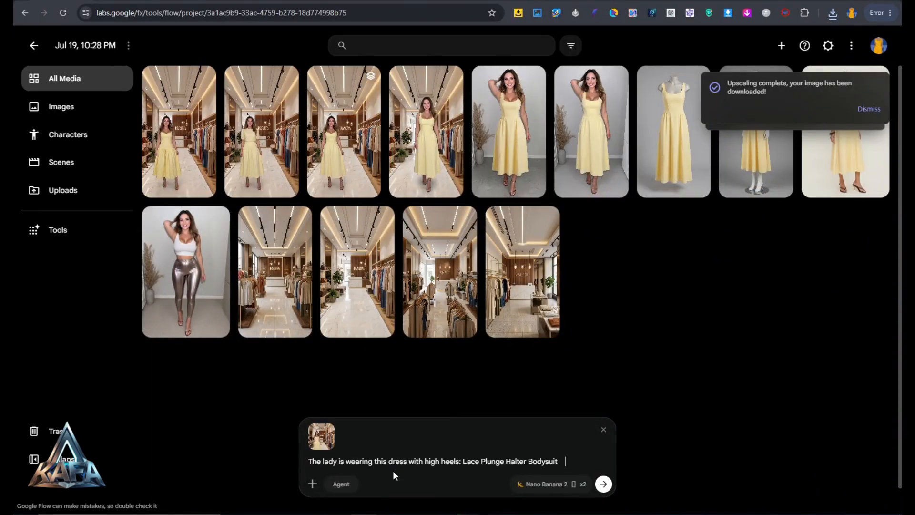
click(603, 484)
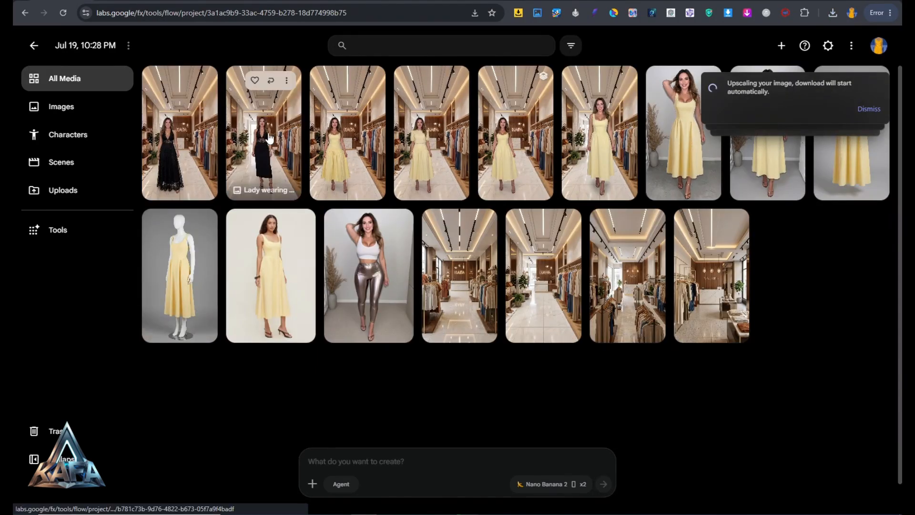
Compare the generated images of the woman in the black lace outfit at full size
click(267, 152)
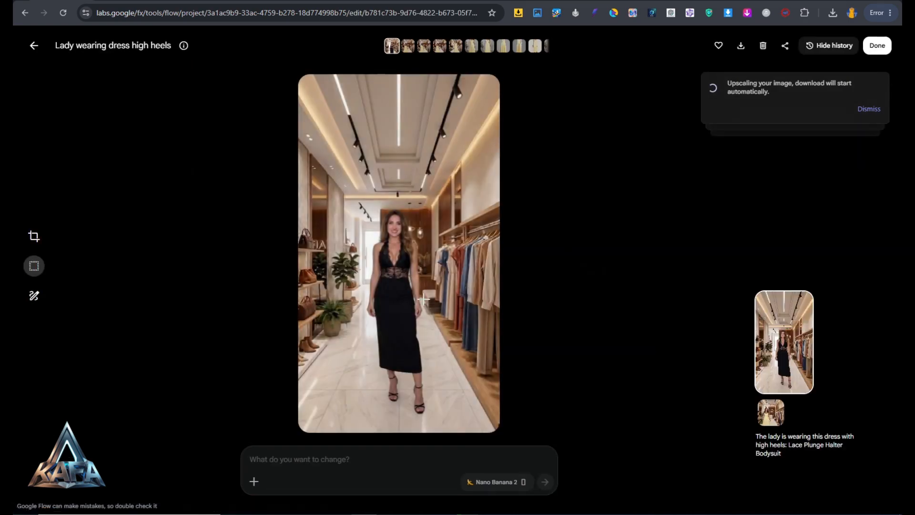
click(407, 46)
click(392, 47)
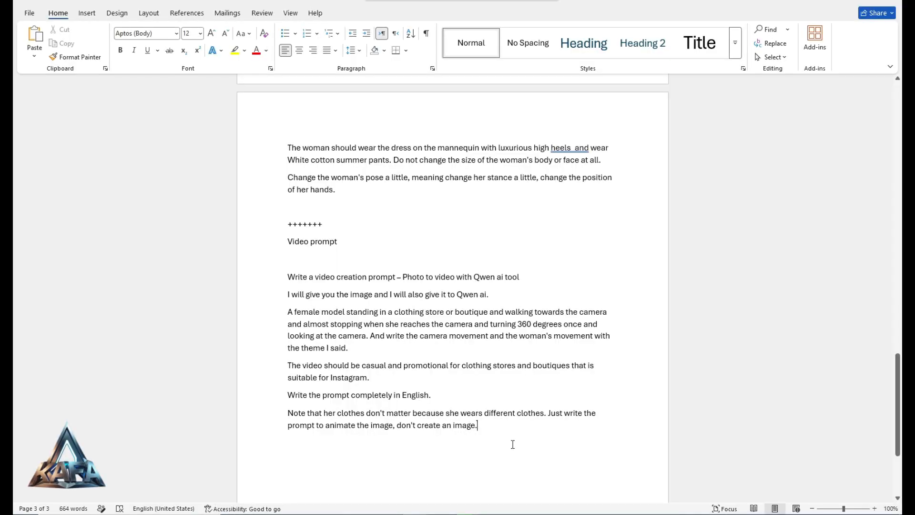
Copy the request for a Qwen AI photo-to-video prompt from the Word document into a new ChatGPT chat
drag(485, 429, 288, 277)
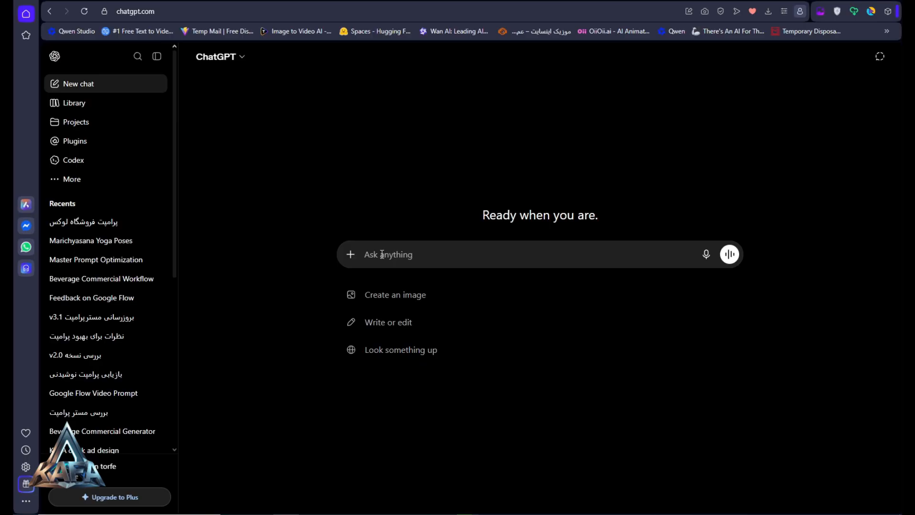
right_click(381, 250)
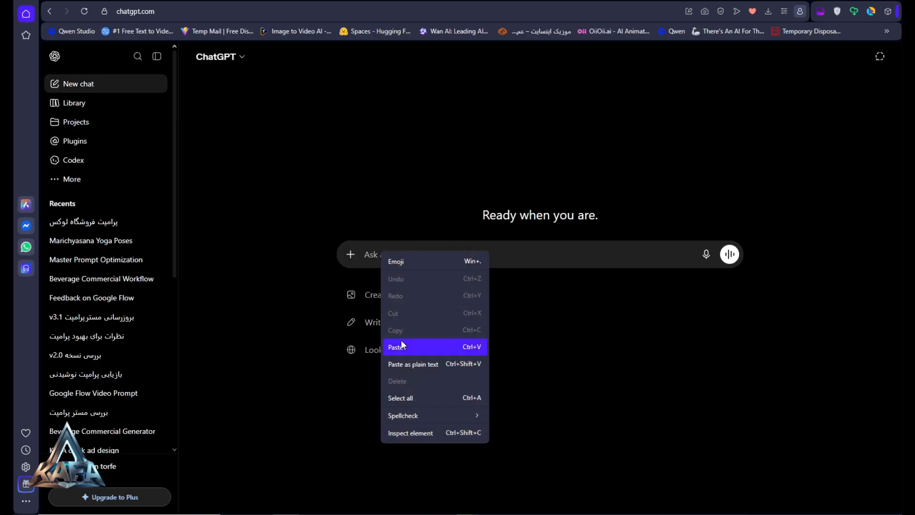
click(401, 341)
mouse_move(311, 512)
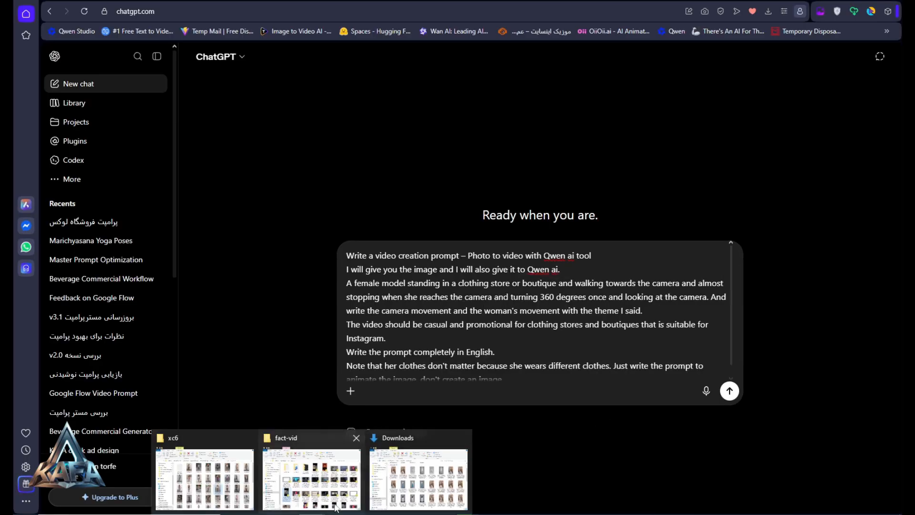
click(409, 465)
scroll(524, 286, down, 6)
click(399, 333)
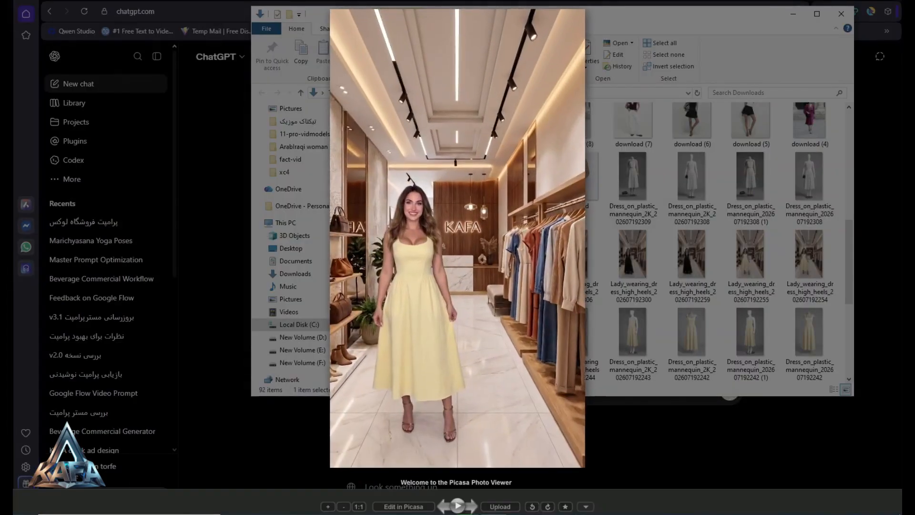
key(Escape)
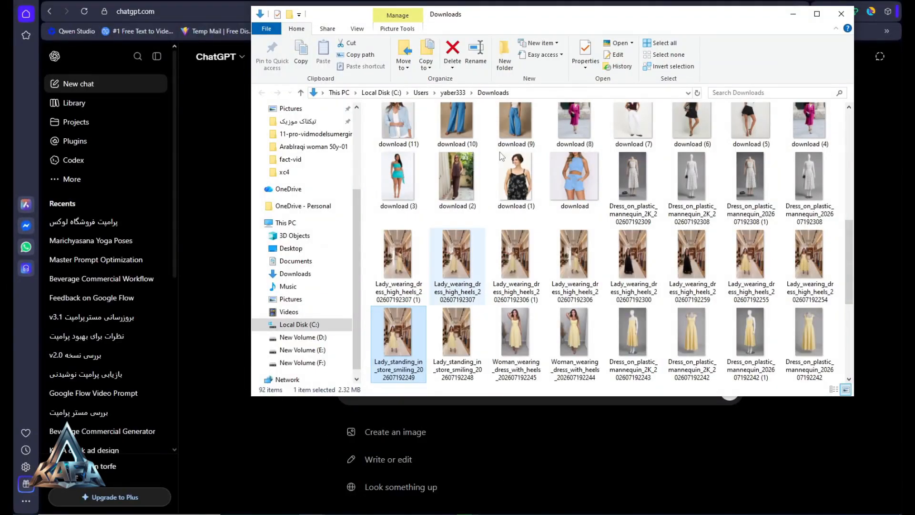
drag(559, 22, 800, 18)
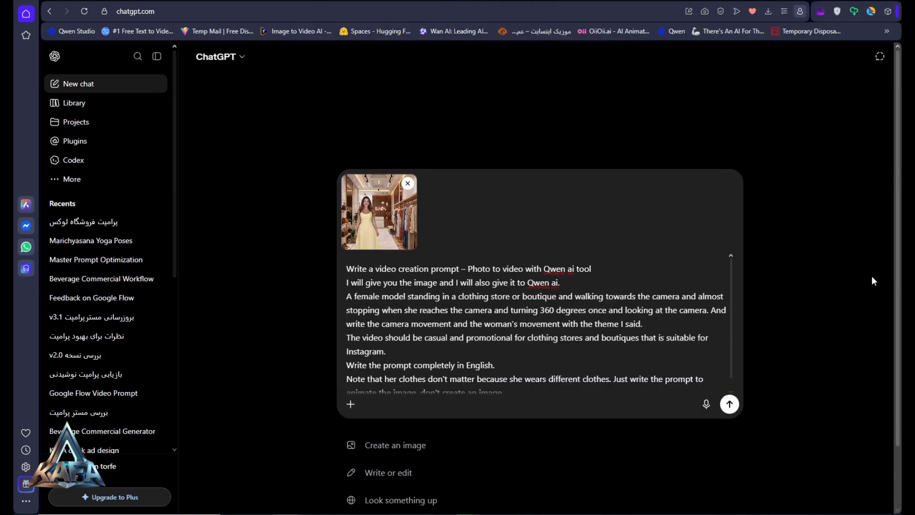
click(729, 404)
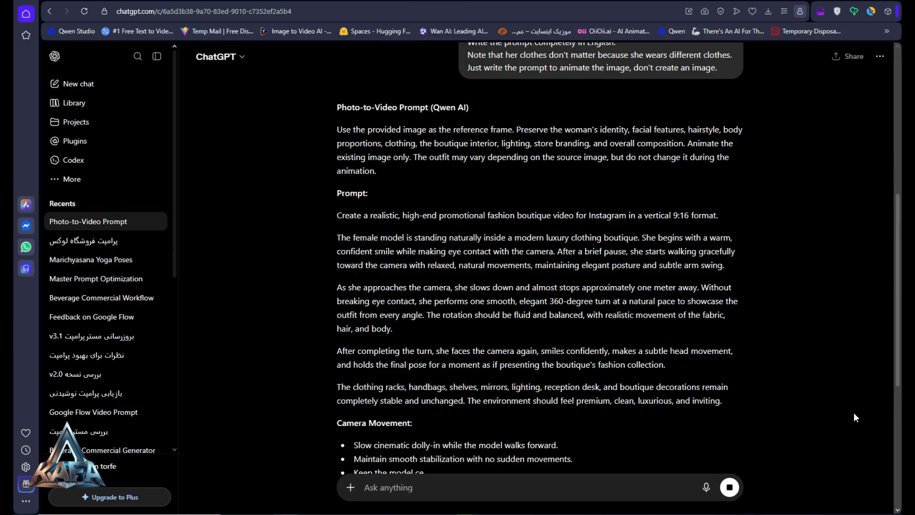
Copy the full photo-to-video prompt from ChatGPT's reply, from "Use the provided image" through the negative prompt
scroll(854, 413, down, 3)
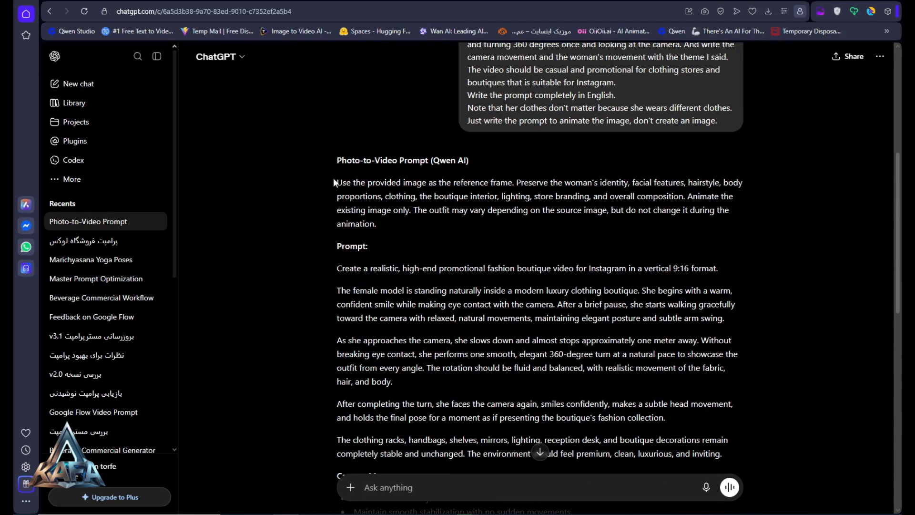
drag(334, 182, 453, 391)
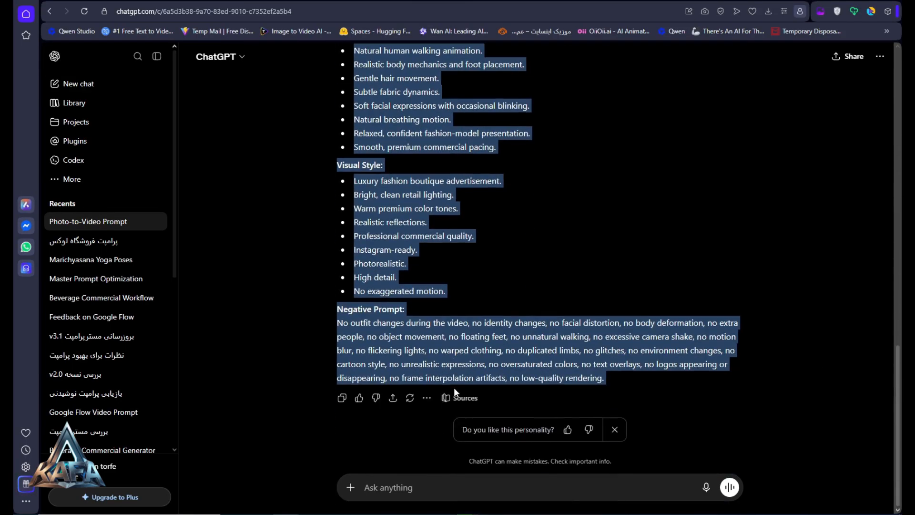
right_click(374, 246)
click(395, 286)
scroll(515, 316, up, 10)
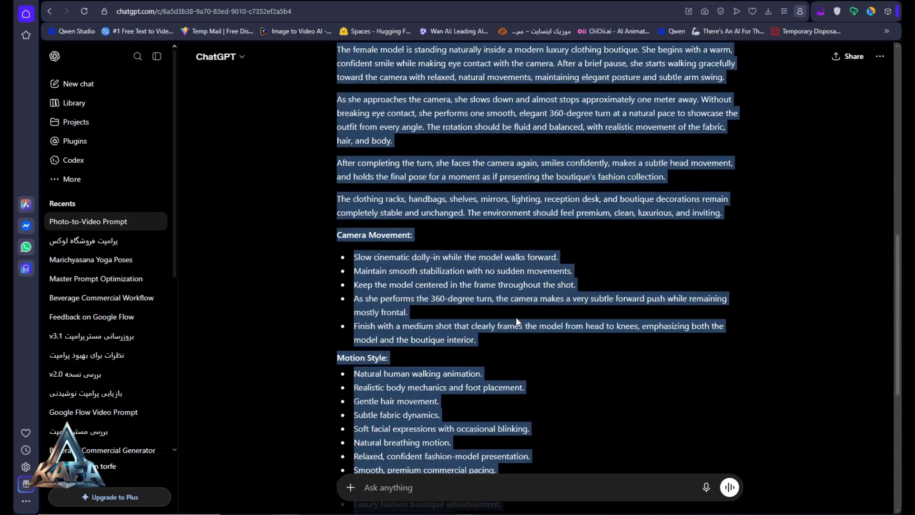
In the Word document, add a "+" separator below the video prompt request and paste the copied ChatGPT photo-to-video prompt
click(472, 476)
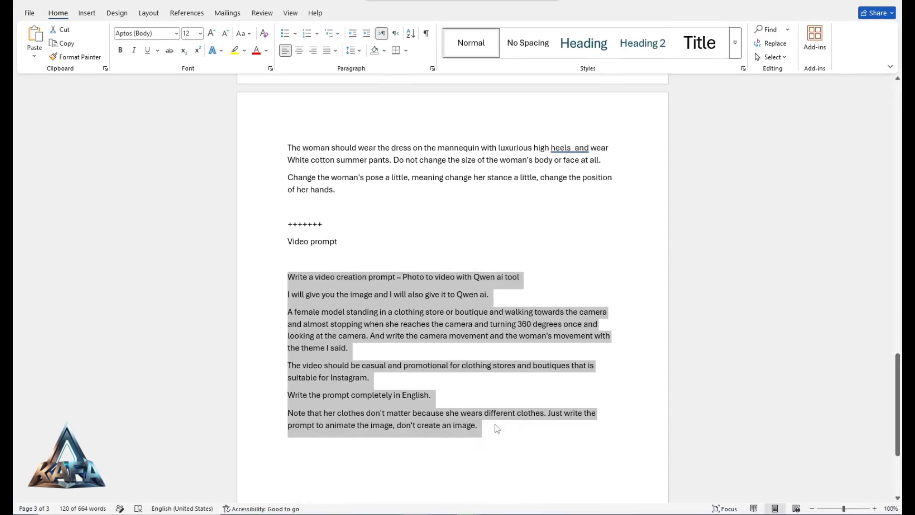
scroll(496, 428, down, 3)
click(491, 320)
key(Return)
key(Return)
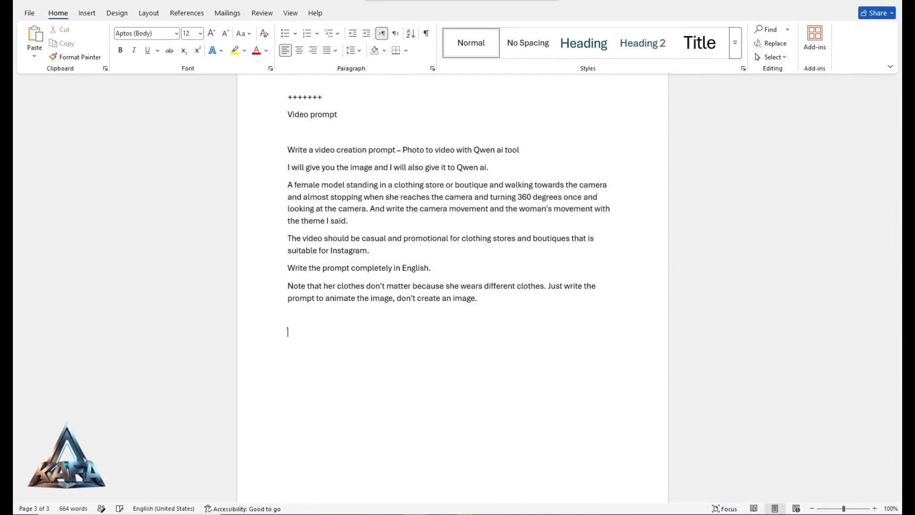
text(+)
key(ctrl+v)
Switch to Qwen in the browser, choose Create Video mode and set the aspect ratio to 9:16
click(847, 1)
click(286, 1)
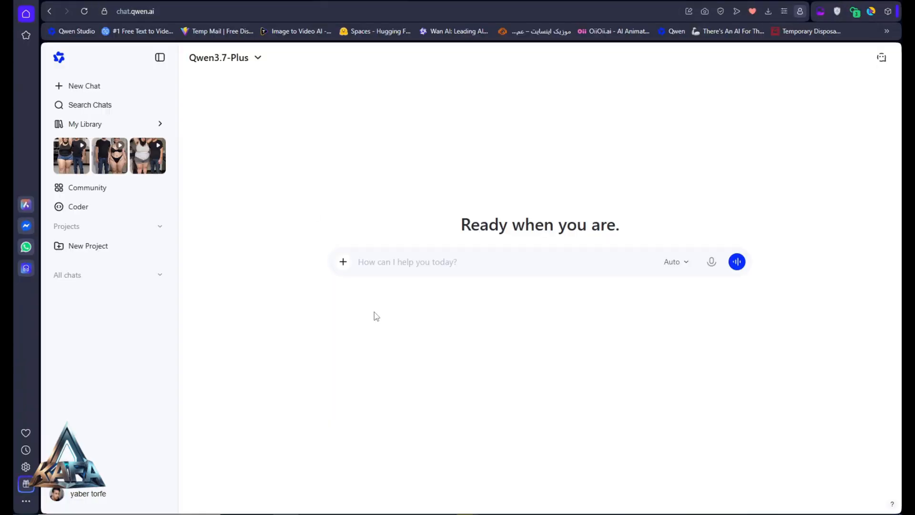
click(343, 264)
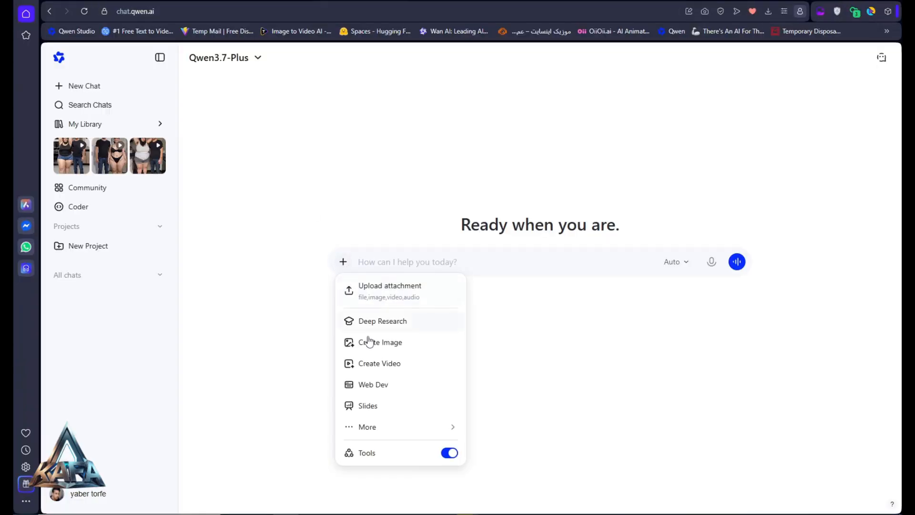
click(411, 368)
click(458, 288)
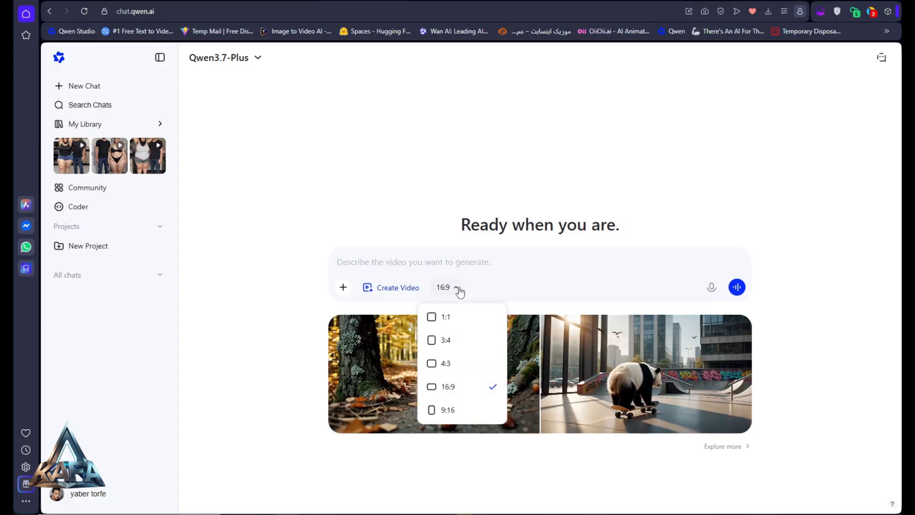
click(450, 415)
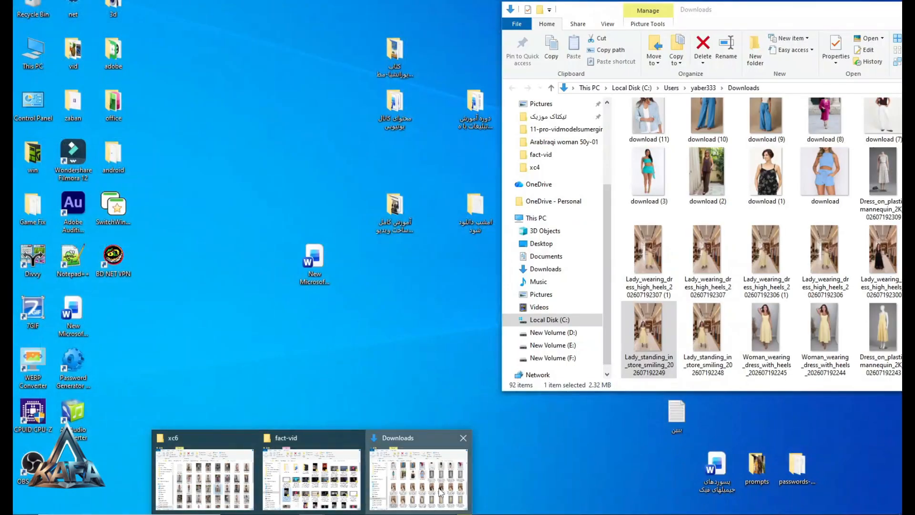
click(431, 469)
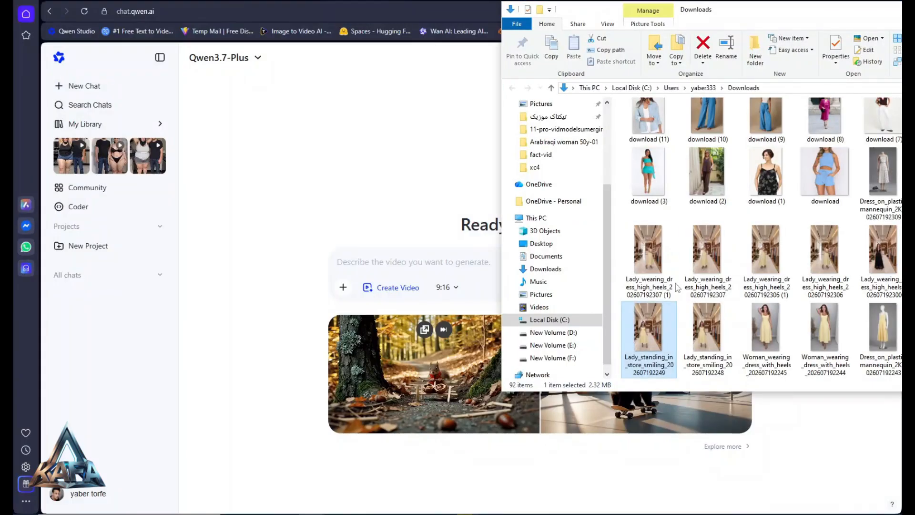
double_click(653, 323)
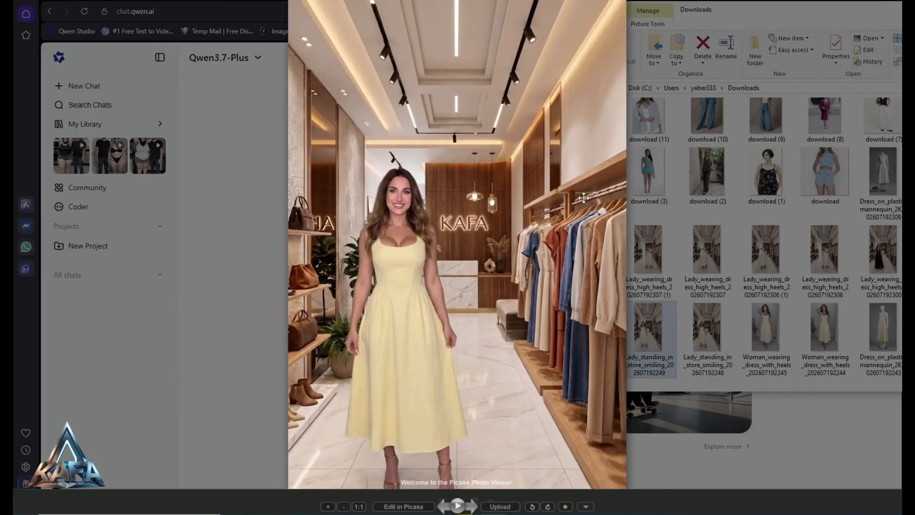
key(Escape)
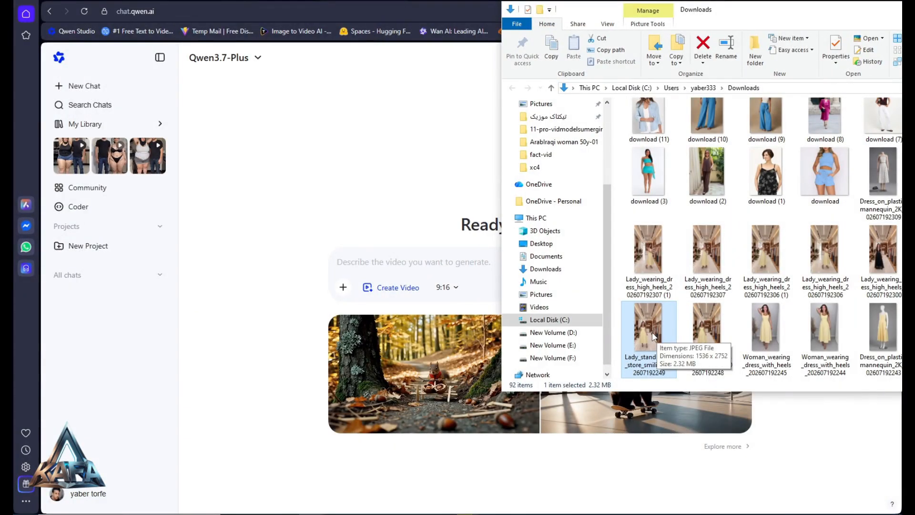
drag(652, 332, 364, 301)
Paste the copied photo-to-video prompt into the Qwen video request and submit it for generation
right_click(348, 297)
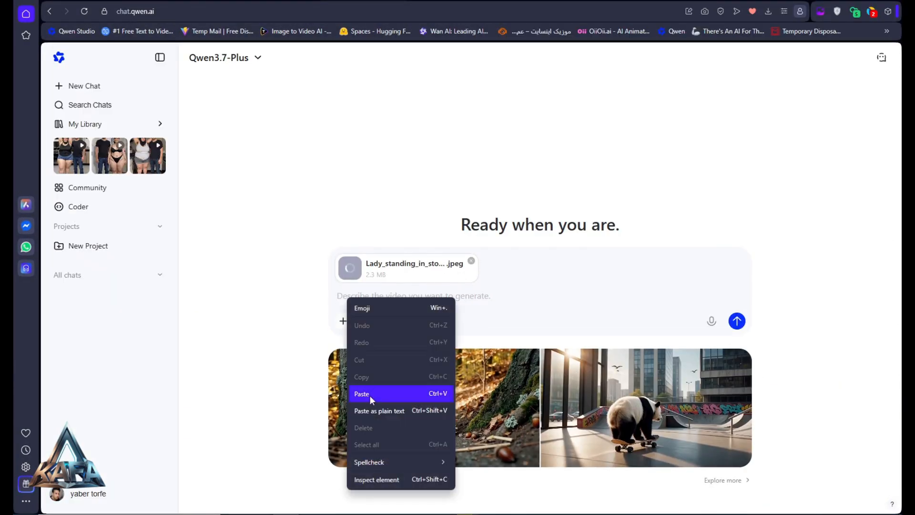
click(369, 395)
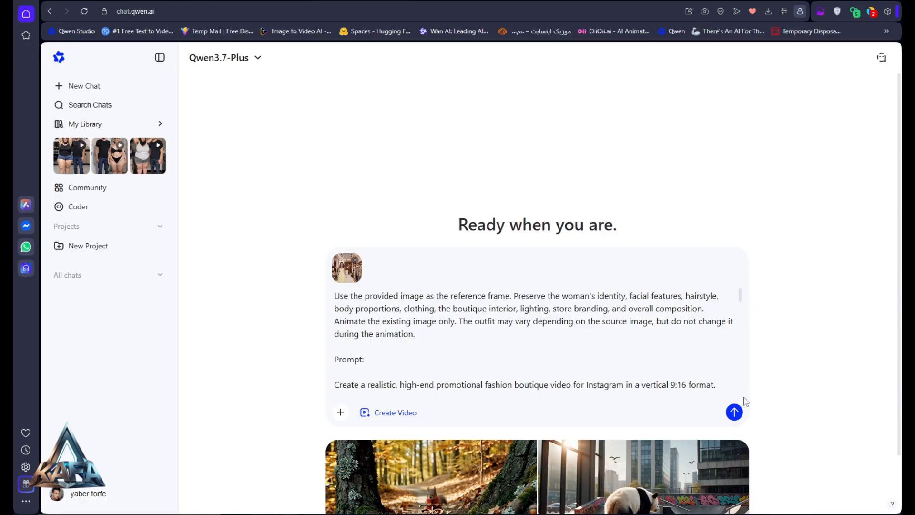
key(Return)
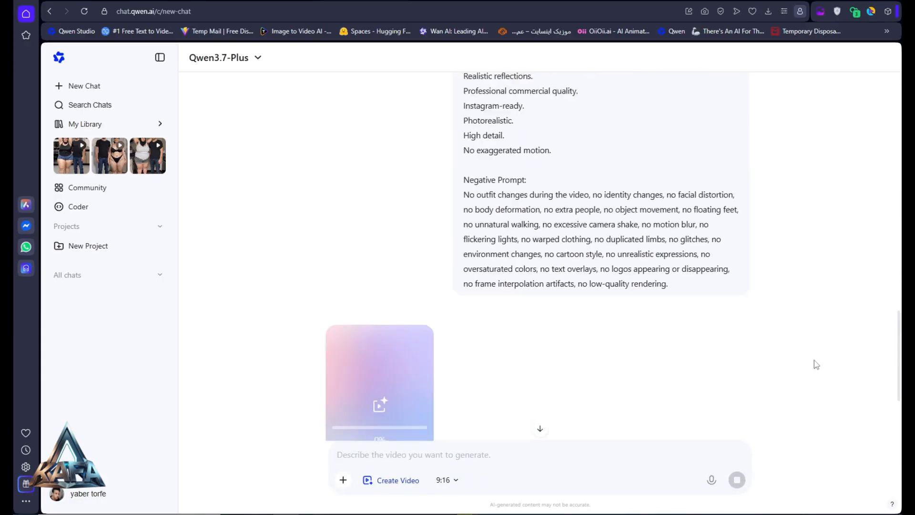